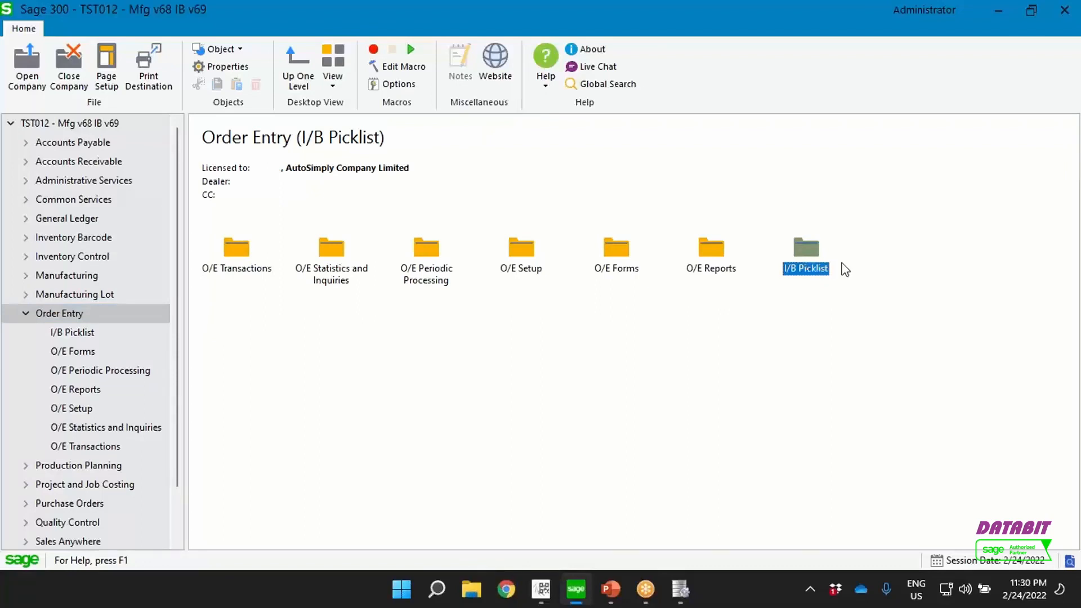
Open the Generate Picklist window from the I/B Picklist folder in Order Entry.
{"action": "double_click", "coordinate": [808, 270]}
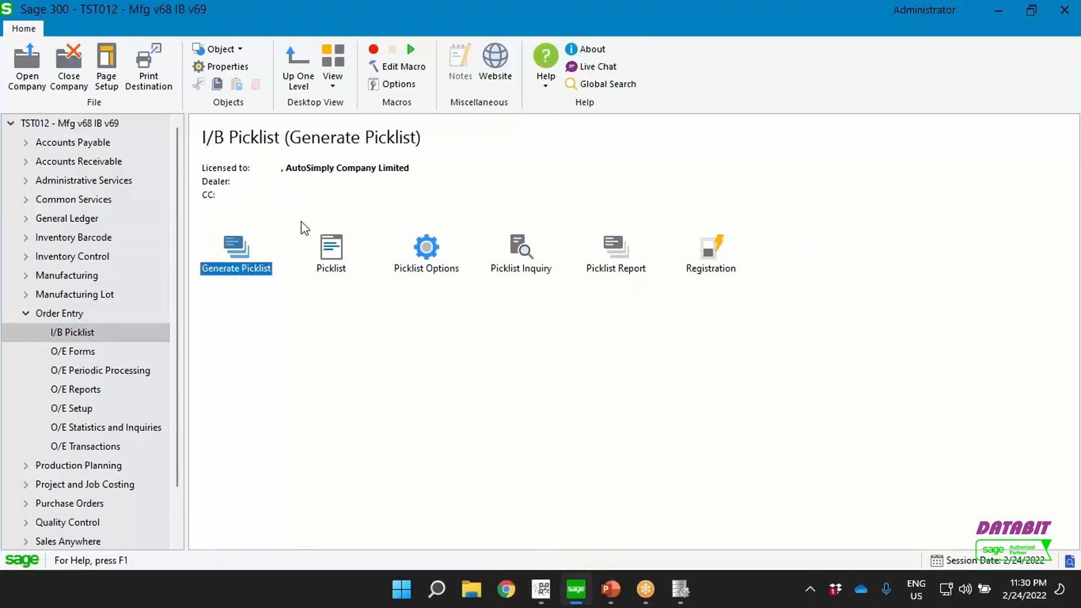
{"action": "double_click", "coordinate": [247, 271]}
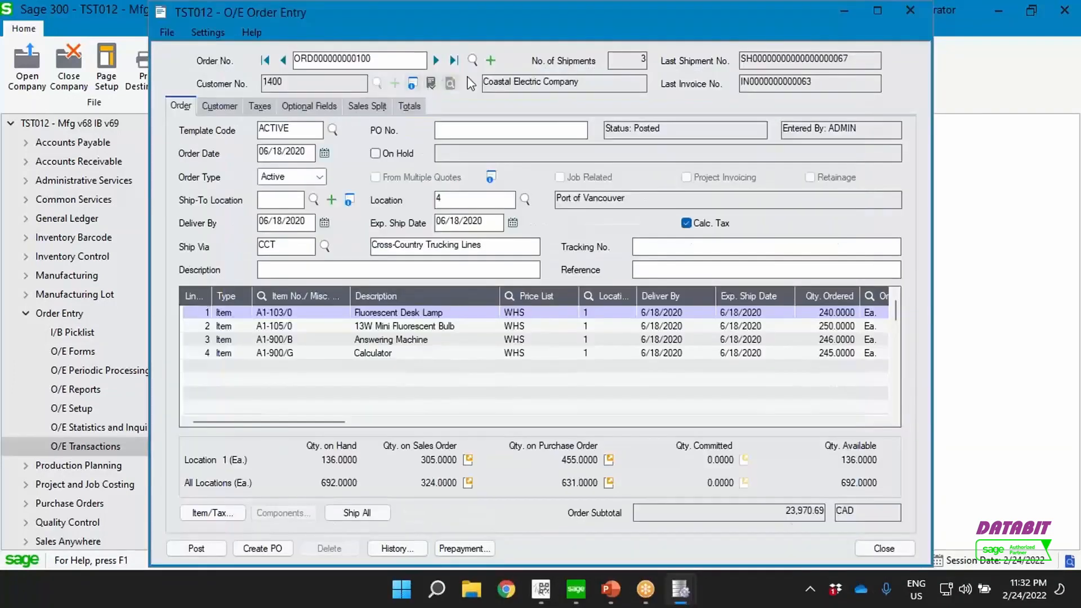
Start a new sales order for customer Coastal Electric Company.
{"action": "left_click", "coordinate": [490, 61]}
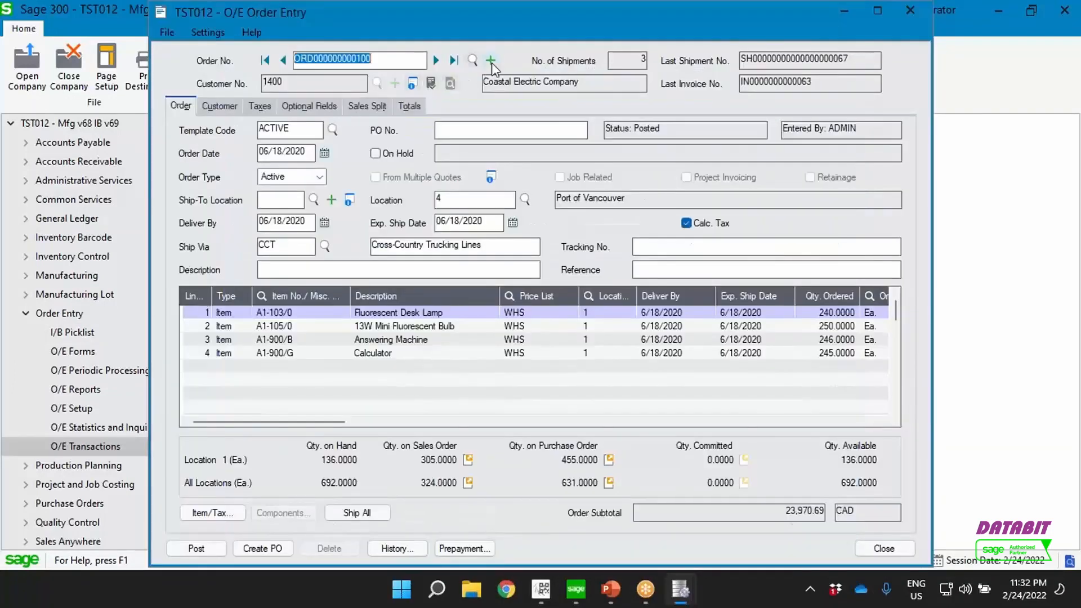
{"action": "left_click", "coordinate": [293, 84]}
{"action": "type", "text": "1400"}
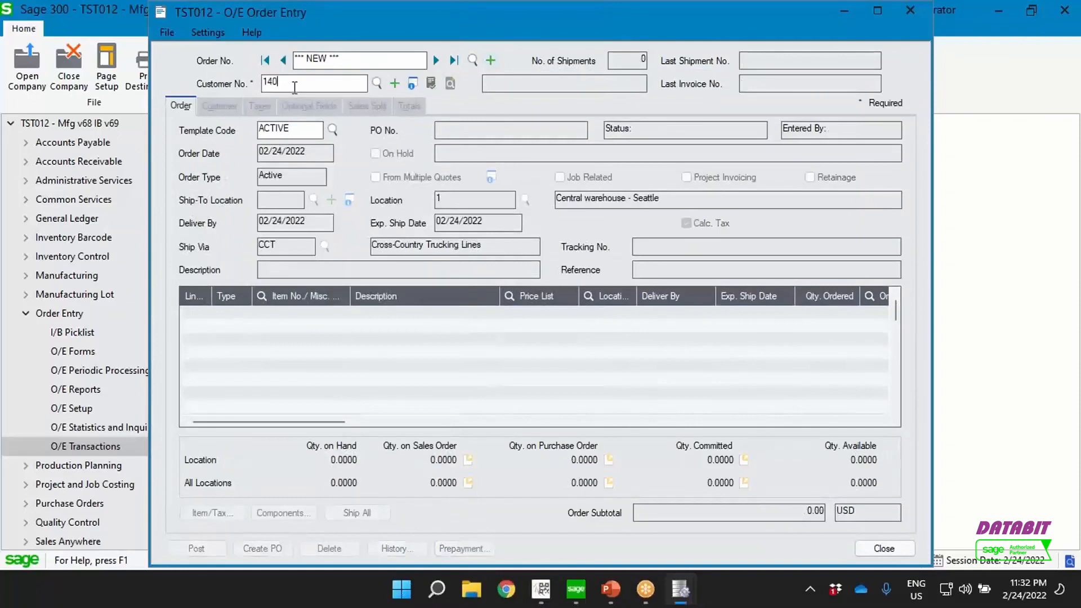
{"action": "key", "text": "Tab"}
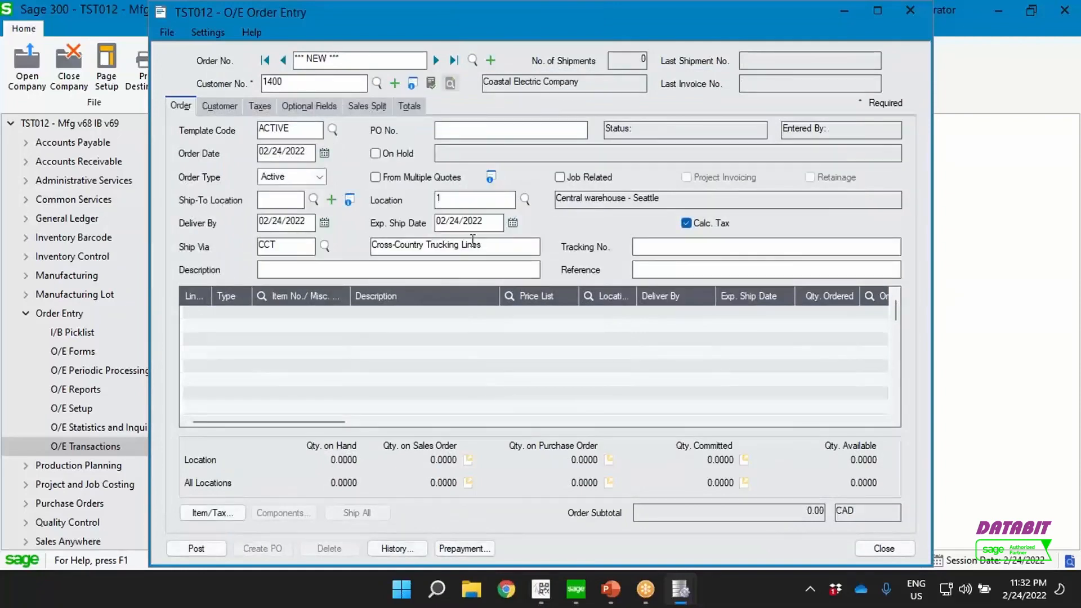
Add item A1-103/0 (Fluorescent Desk Lamp) to the order with an ordered quantity of 100 and insert a second line.
{"action": "left_click", "coordinate": [269, 313]}
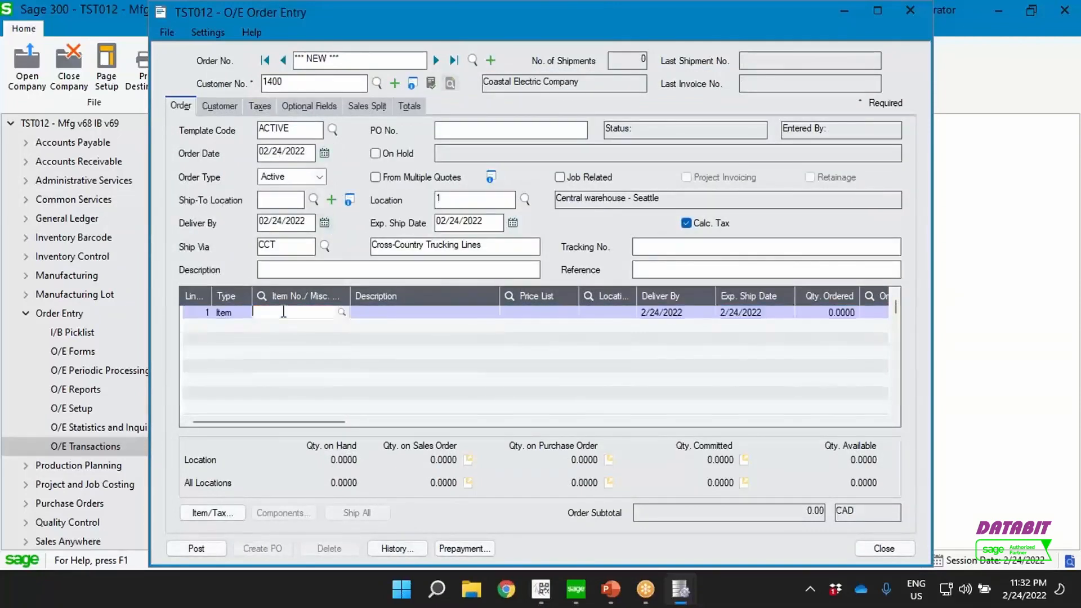
{"action": "type", "text": "A1-103/0"}
{"action": "key", "text": "Tab"}
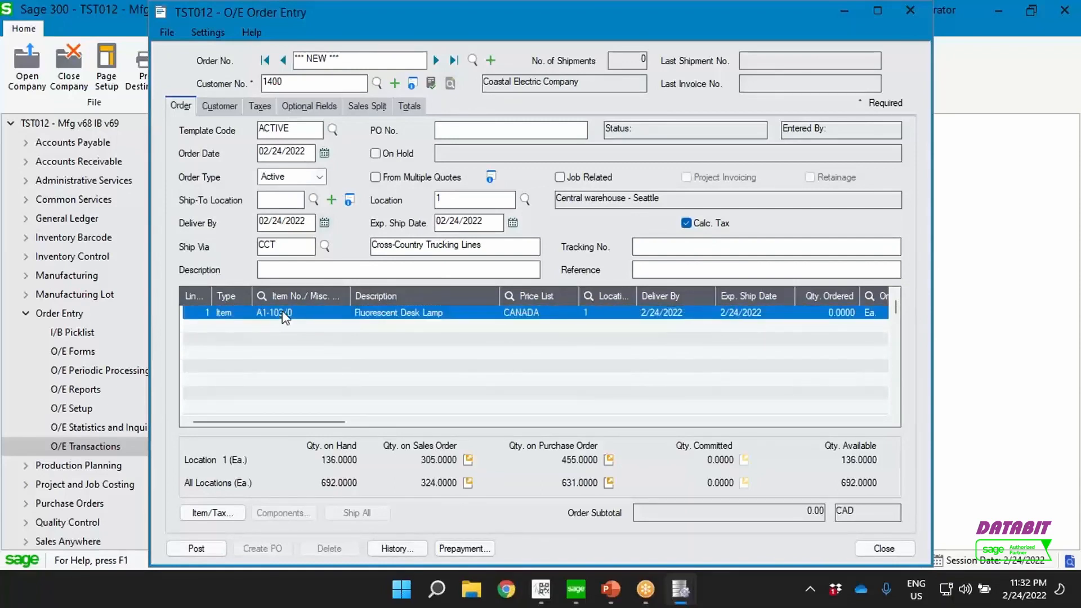
{"action": "type", "text": "100"}
{"action": "key", "text": "Insert"}
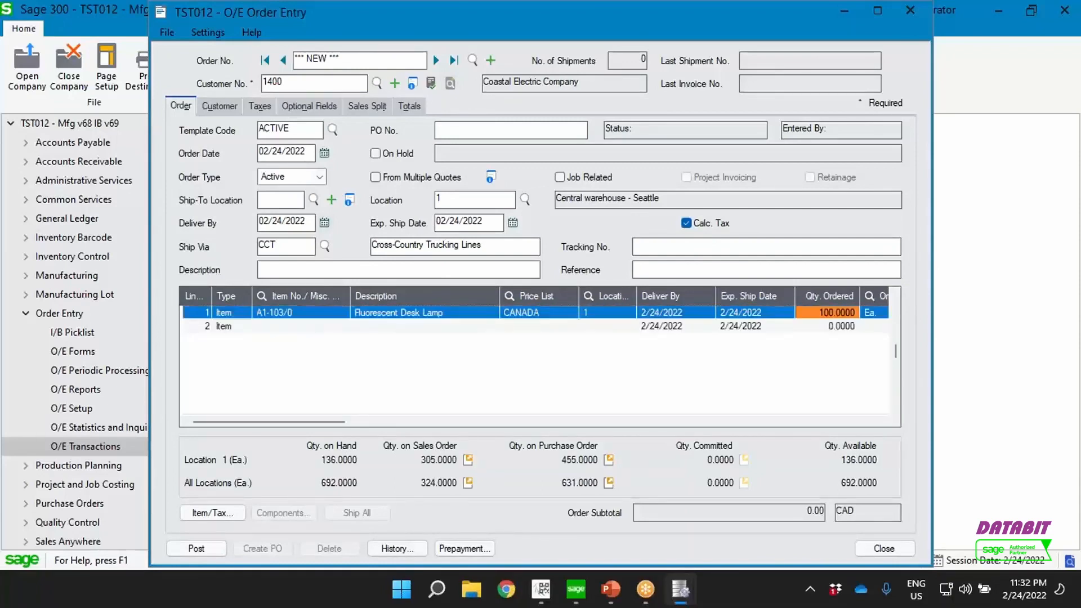
{"action": "key", "text": "Tab"}
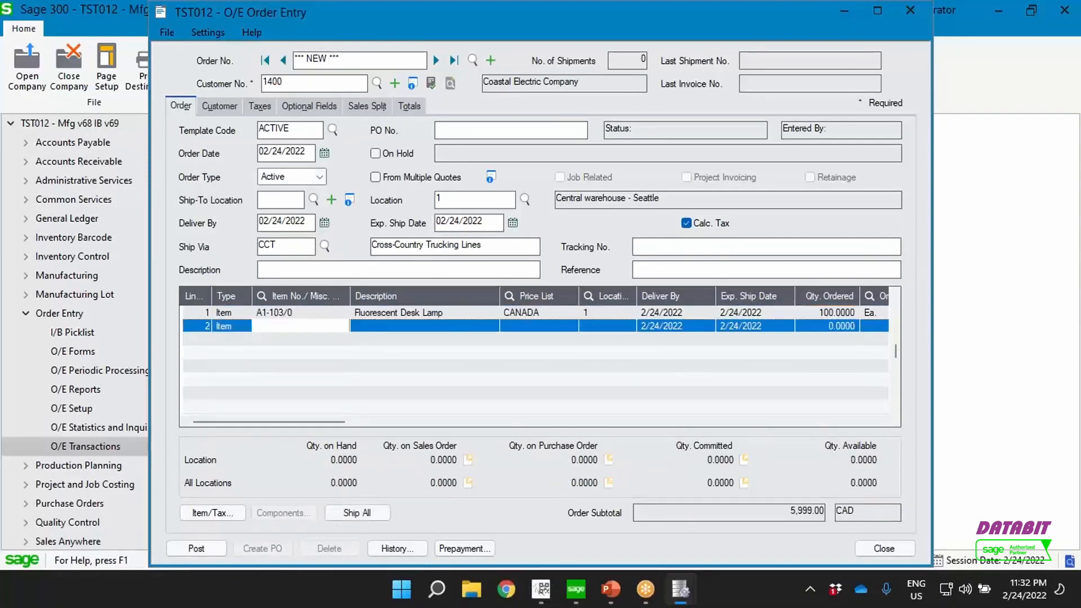
Enter item A1-900/G (Calculator) on the second order line with an ordered quantity of 100.
{"action": "type", "text": "A11"}
{"action": "key", "text": "BackSpace"}
{"action": "type", "text": "900G"}
{"action": "key", "text": "Tab"}
{"action": "key", "text": "Tab"}
{"action": "key", "text": "Tab"}
{"action": "key", "text": "Tab"}
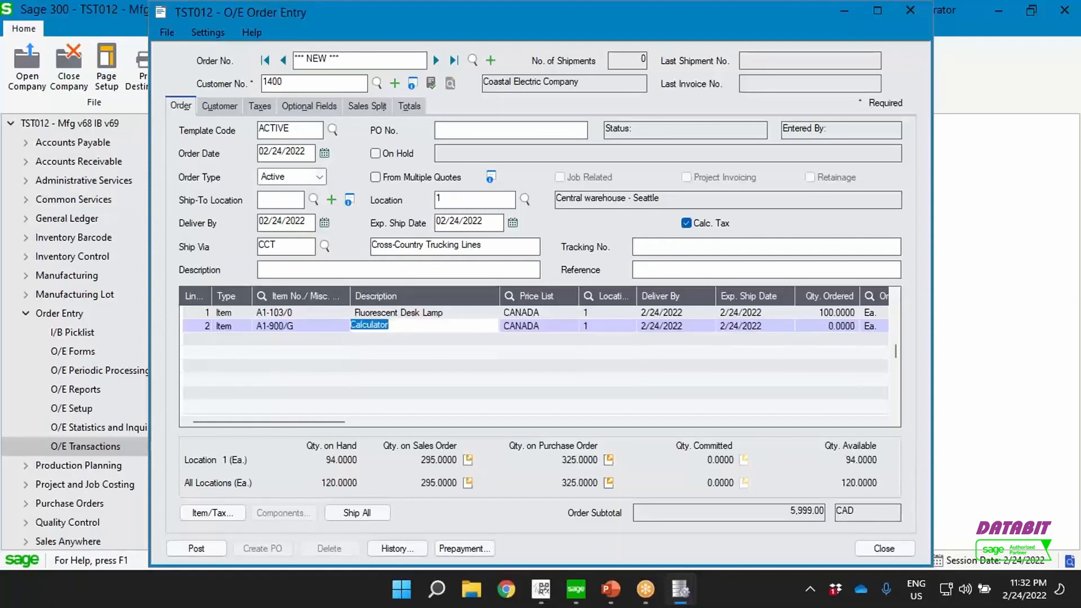
{"action": "key", "text": "Tab"}
{"action": "key", "text": "Tab"}
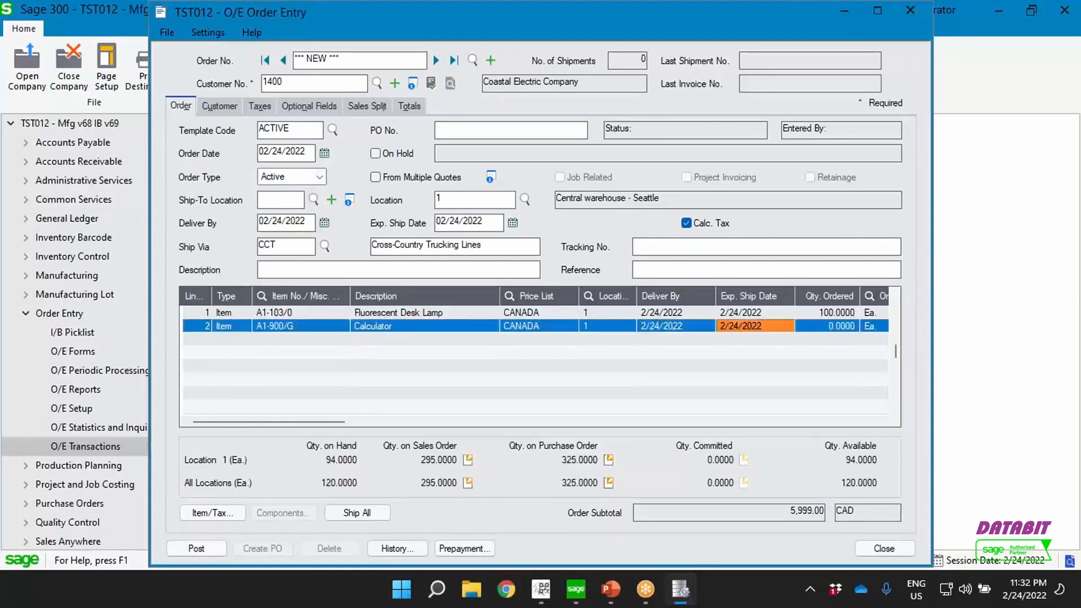
{"action": "type", "text": "100"}
{"action": "key", "text": "Tab"}
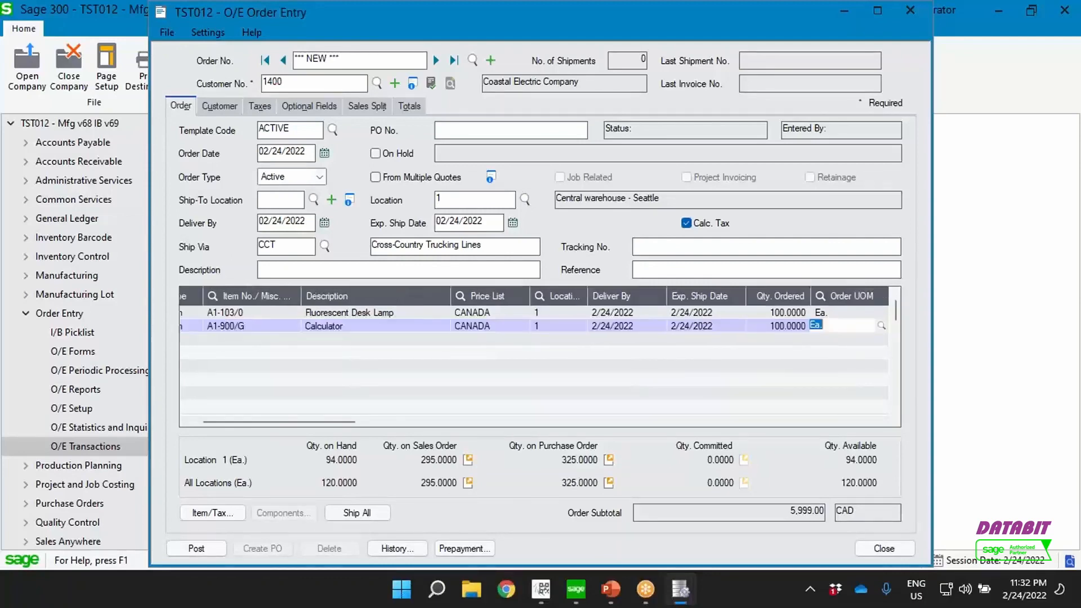
Post the two-line order and decline printing the order confirmation.
{"action": "left_click", "coordinate": [323, 327]}
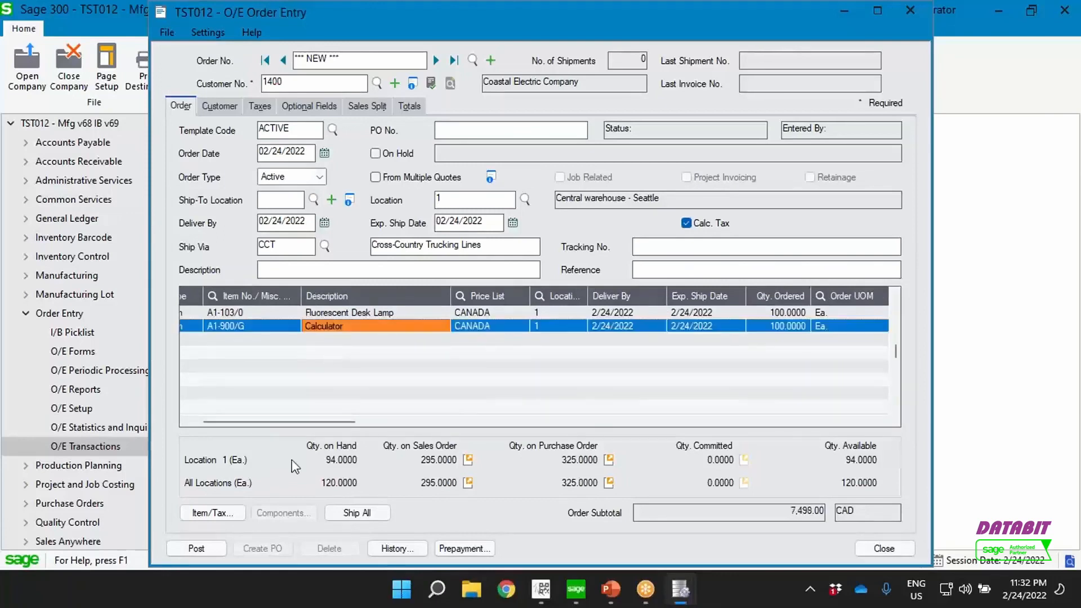
{"action": "left_click", "coordinate": [204, 547]}
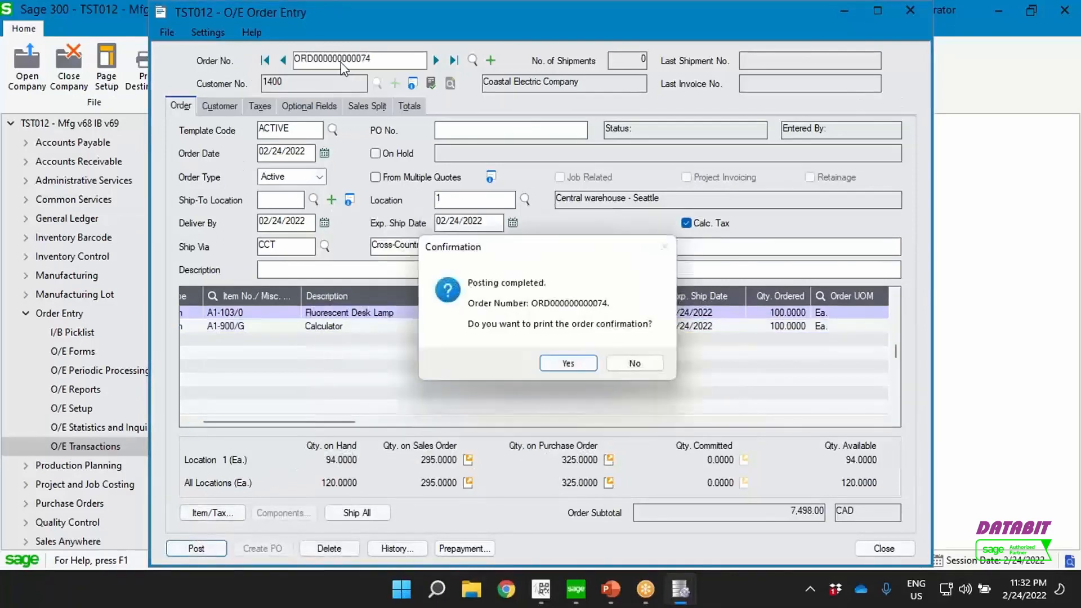
{"action": "left_click", "coordinate": [634, 363]}
In Generate Picklist, set the starting order number to the newly posted order and load the matching order lines.
{"action": "mouse_move", "coordinate": [681, 600]}
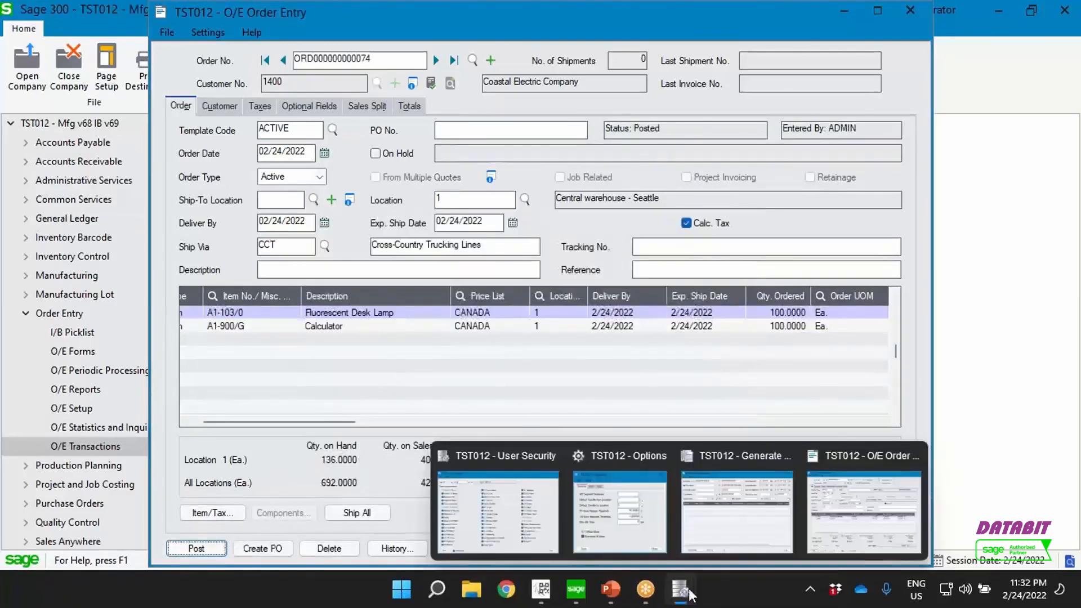
{"action": "left_click", "coordinate": [727, 511]}
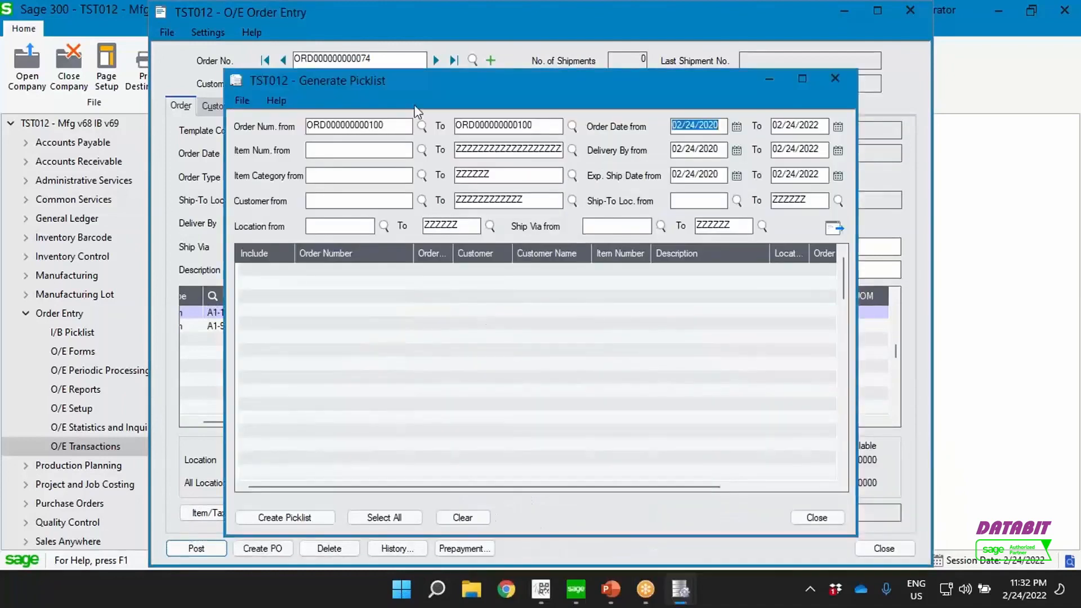
{"action": "double_click", "coordinate": [398, 123]}
{"action": "key", "text": "BackSpace"}
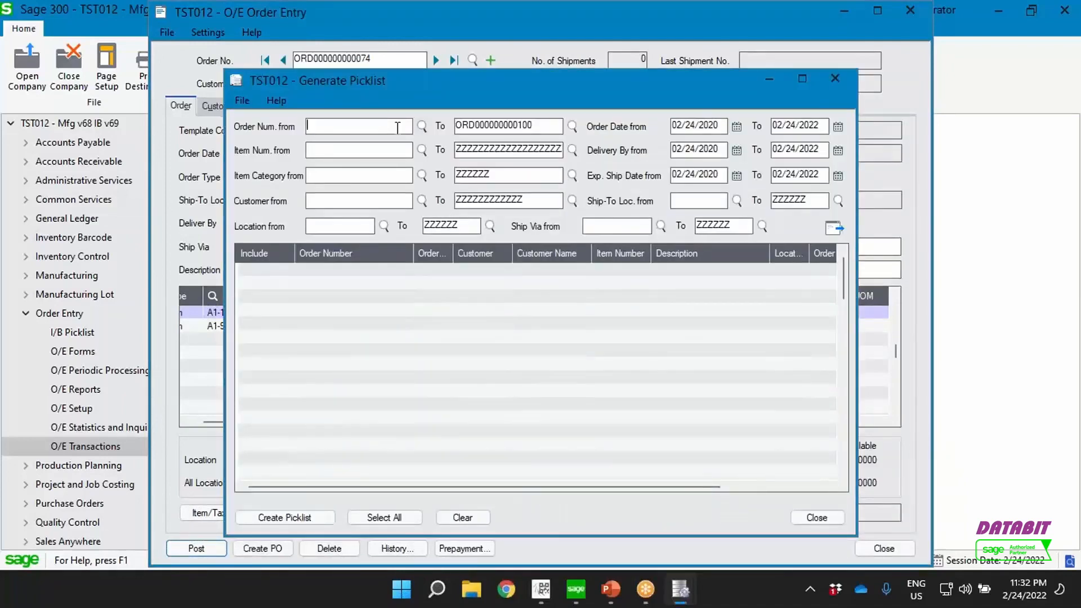
{"action": "left_click", "coordinate": [421, 126]}
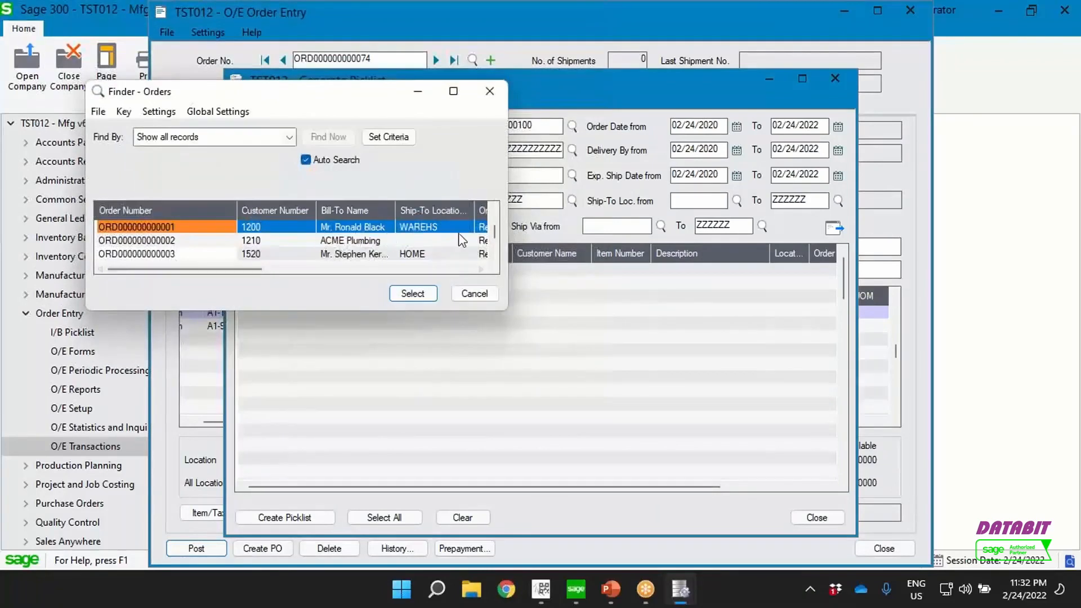
{"action": "left_click_drag", "start_coordinate": [494, 232], "coordinate": [494, 264]}
{"action": "double_click", "coordinate": [237, 242]}
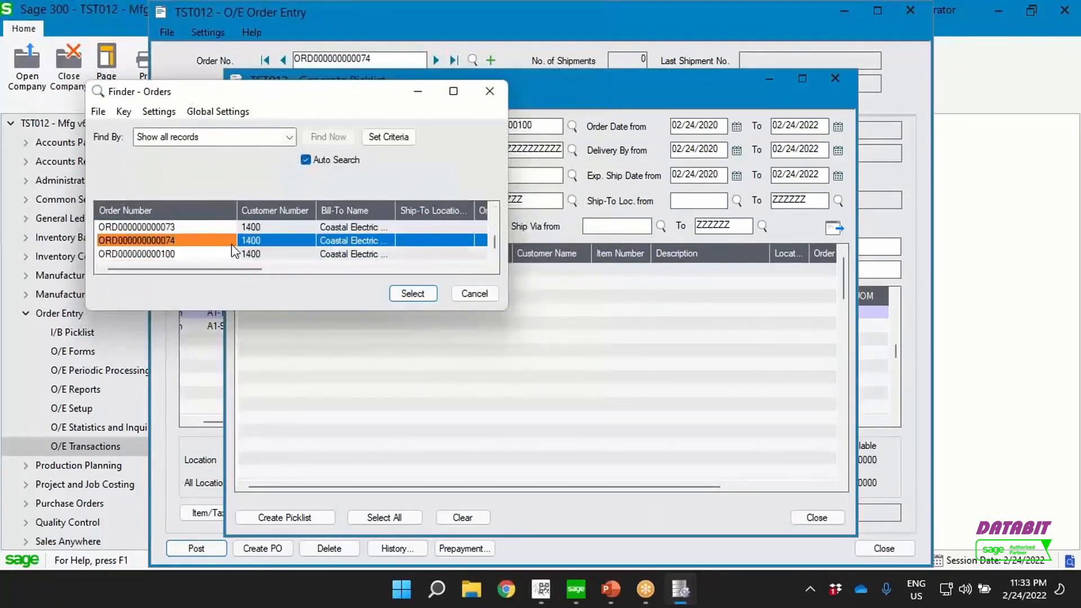
{"action": "left_click", "coordinate": [834, 227]}
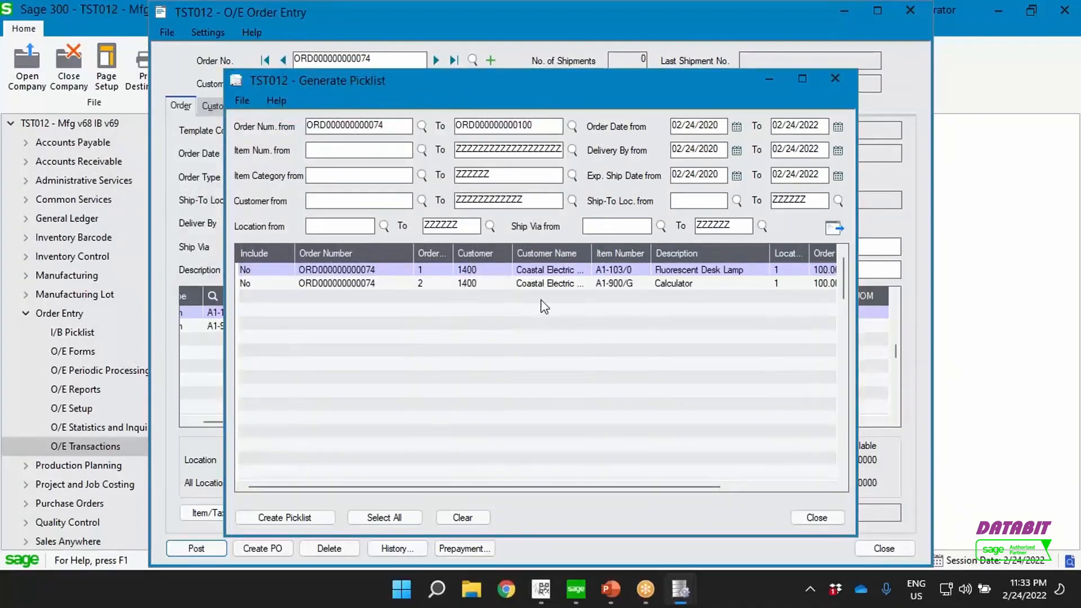
Include all listed order lines, create the picklist from them, and dismiss the completion message.
{"action": "left_click", "coordinate": [247, 273]}
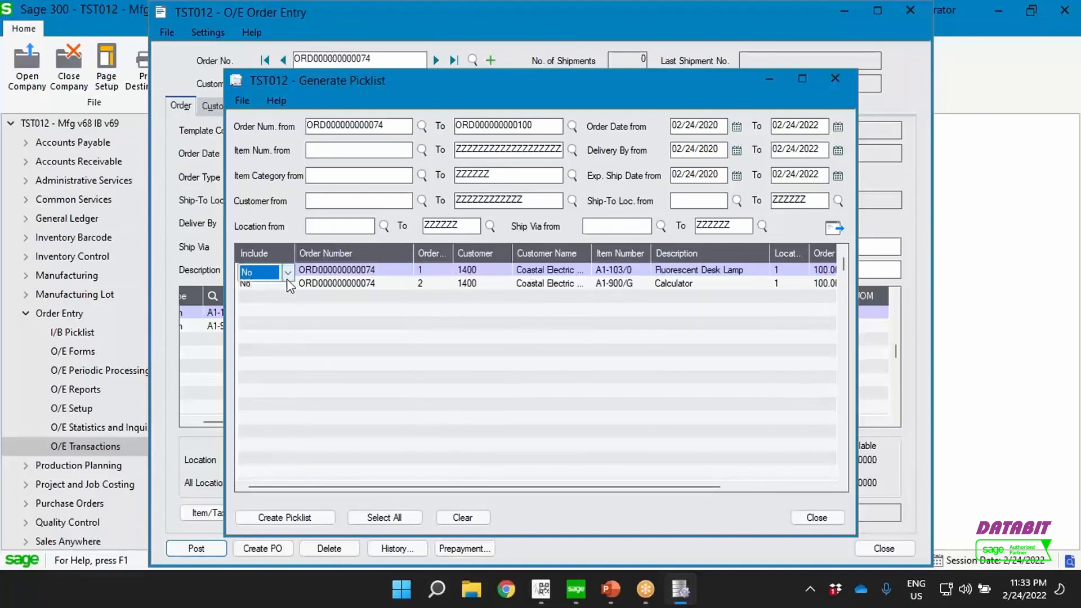
{"action": "left_click", "coordinate": [308, 296]}
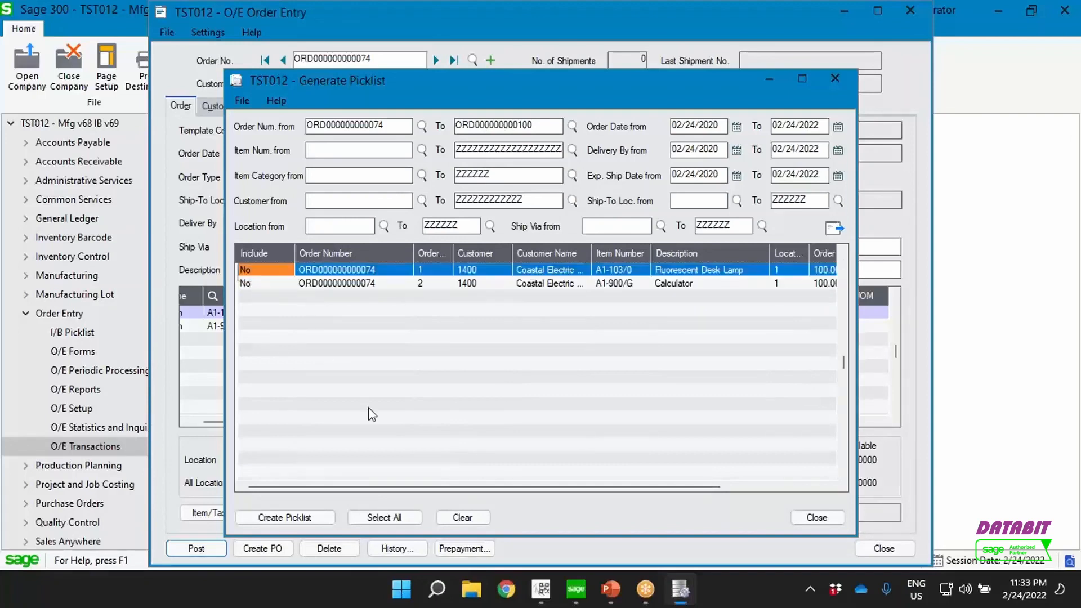
{"action": "left_click", "coordinate": [376, 517]}
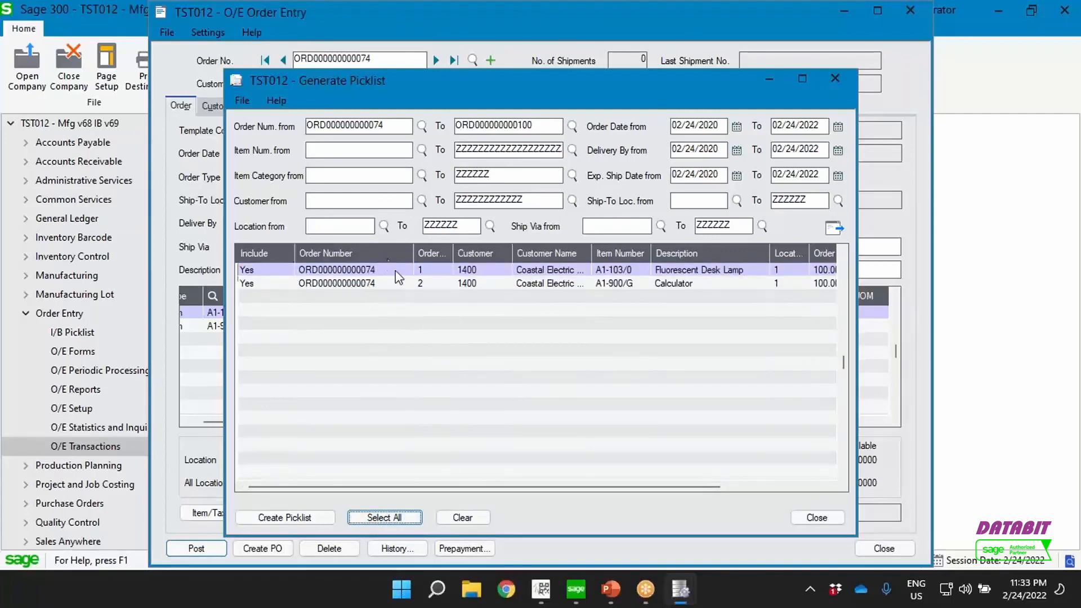
{"action": "left_click", "coordinate": [283, 516]}
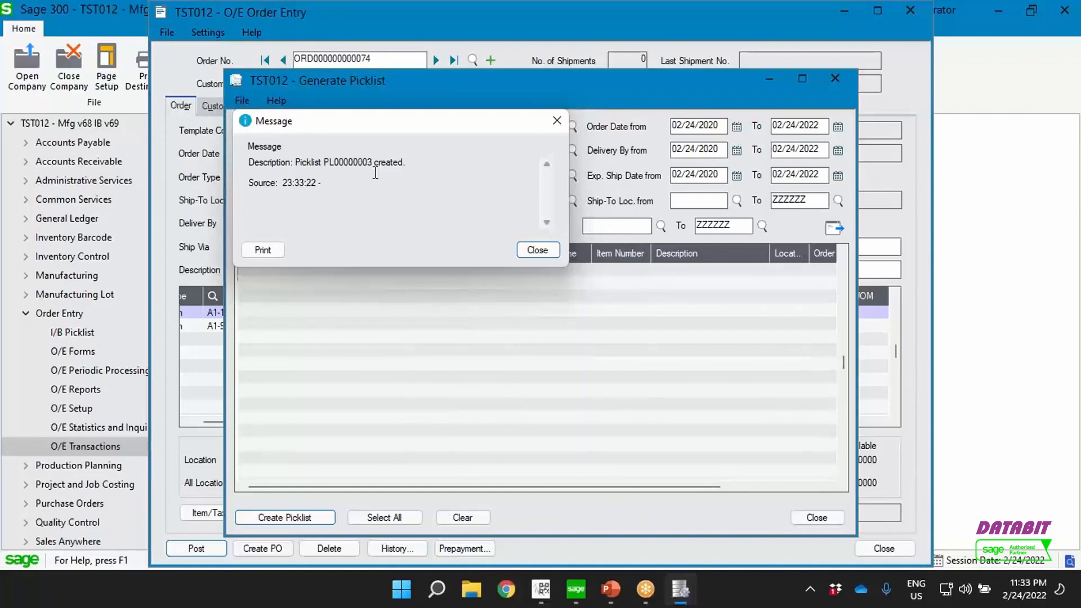
{"action": "left_click", "coordinate": [537, 250]}
Minimize Generate Picklist, open the Picklist window from I/B Picklist, and load picklist PL00000003.
{"action": "left_click", "coordinate": [771, 83]}
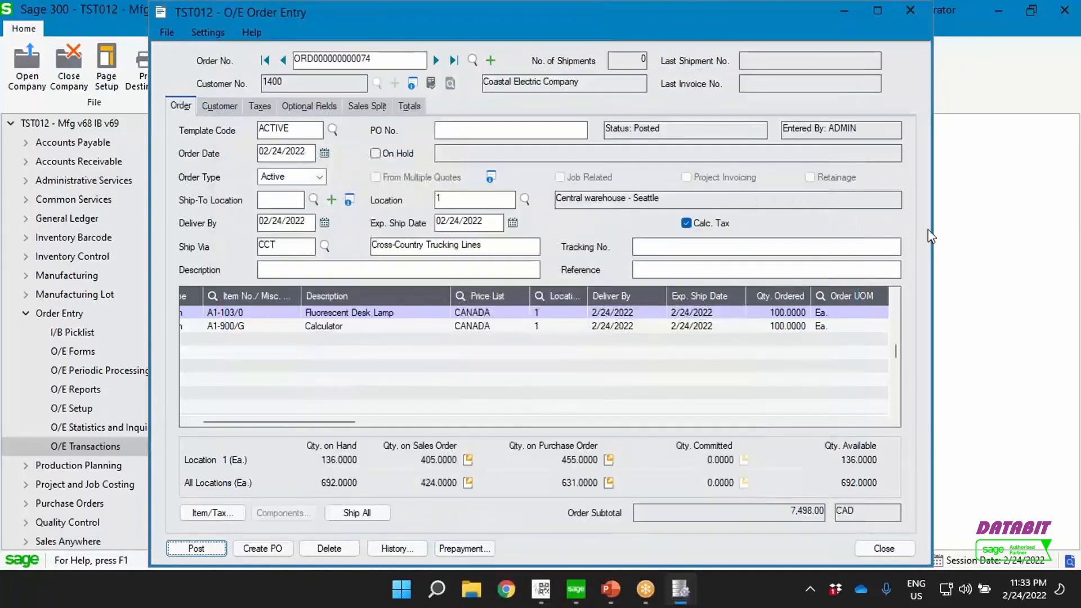
{"action": "left_click", "coordinate": [961, 235]}
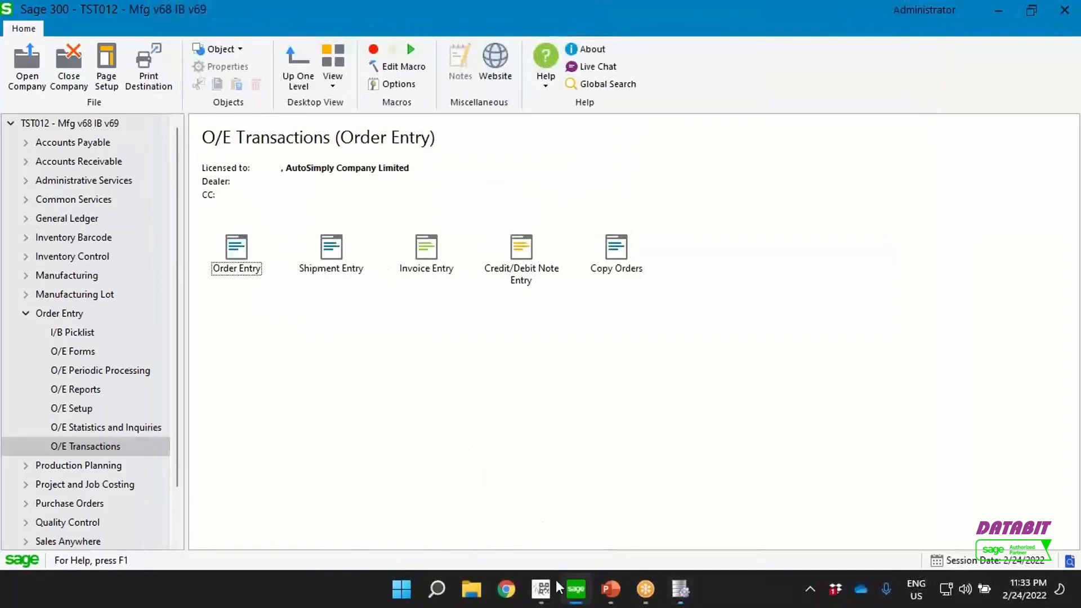
{"action": "left_click", "coordinate": [78, 333]}
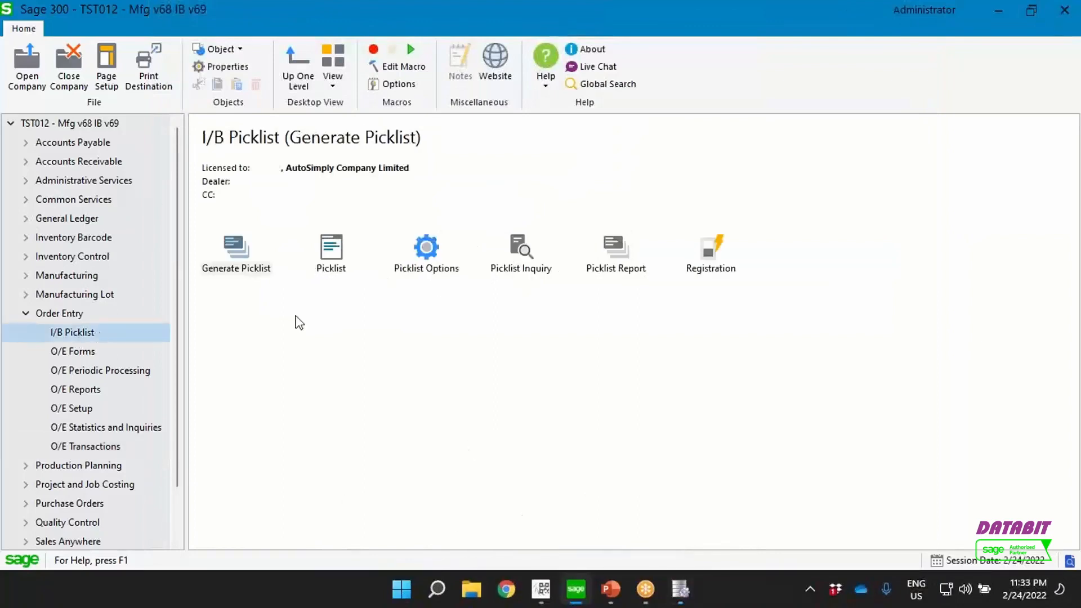
{"action": "left_click", "coordinate": [326, 261]}
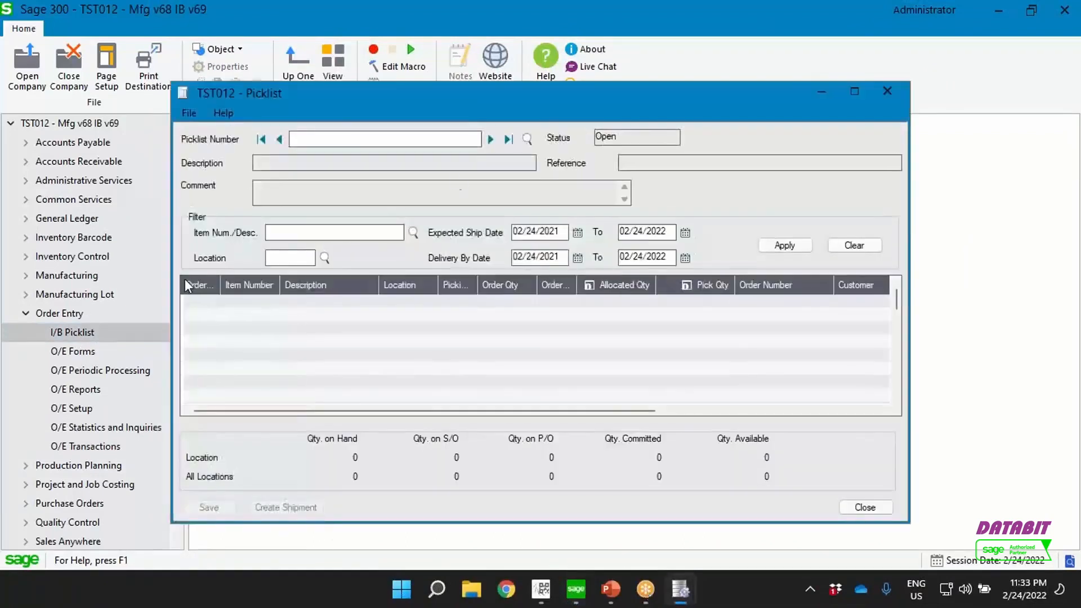
{"action": "left_click", "coordinate": [527, 139]}
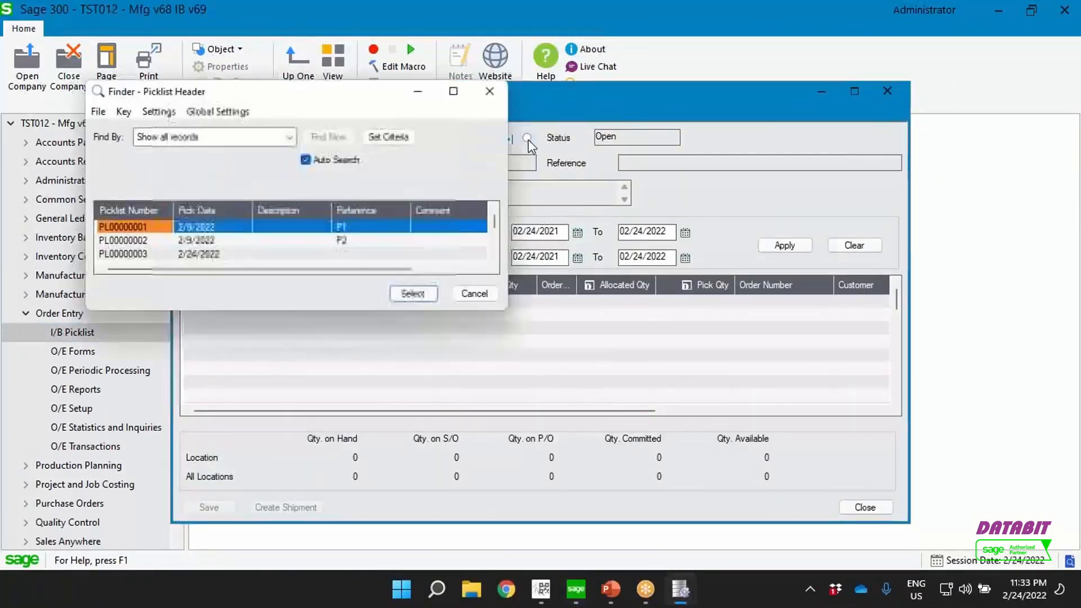
{"action": "left_click", "coordinate": [221, 254]}
{"action": "double_click", "coordinate": [220, 255]}
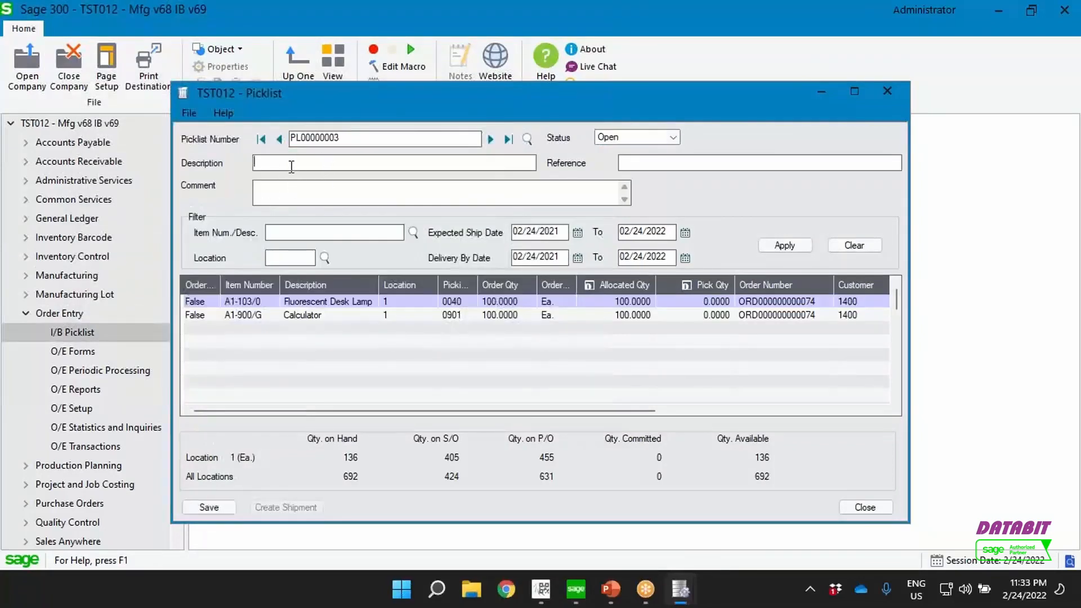
Set the allocated quantity of the Calculator line (A1-900/G) to 10.
{"action": "left_click", "coordinate": [632, 163]}
{"action": "left_click", "coordinate": [624, 302]}
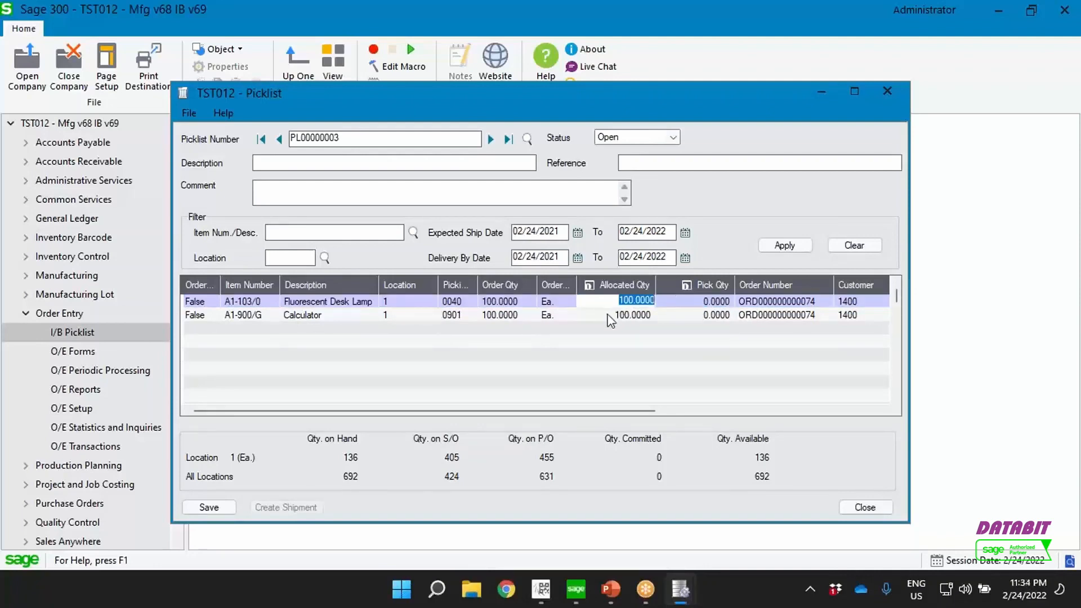
{"action": "left_click", "coordinate": [609, 320]}
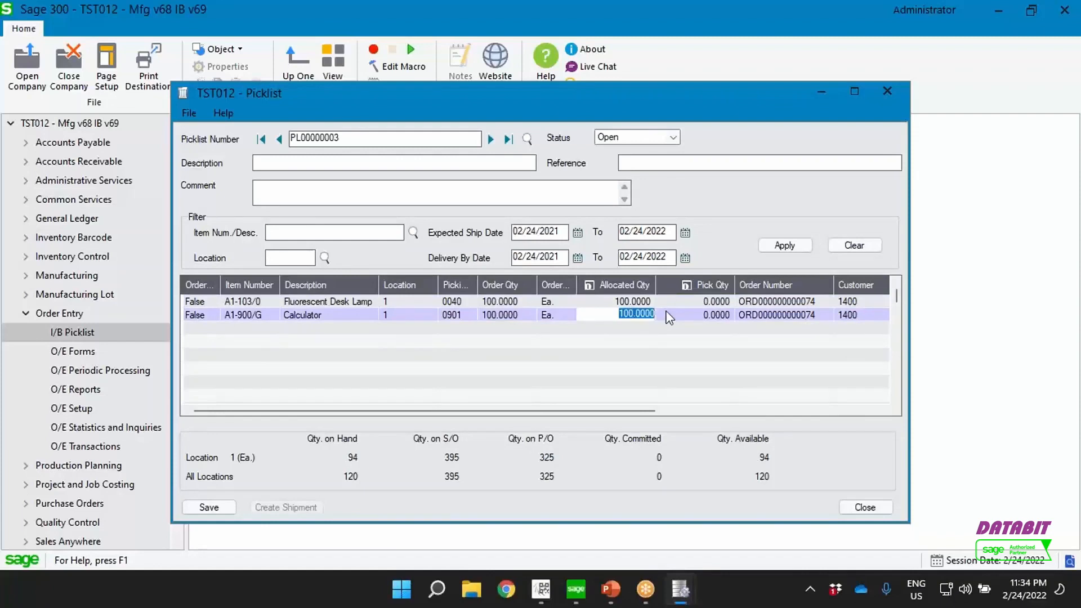
{"action": "type", "text": "10"}
{"action": "key", "text": "Tab"}
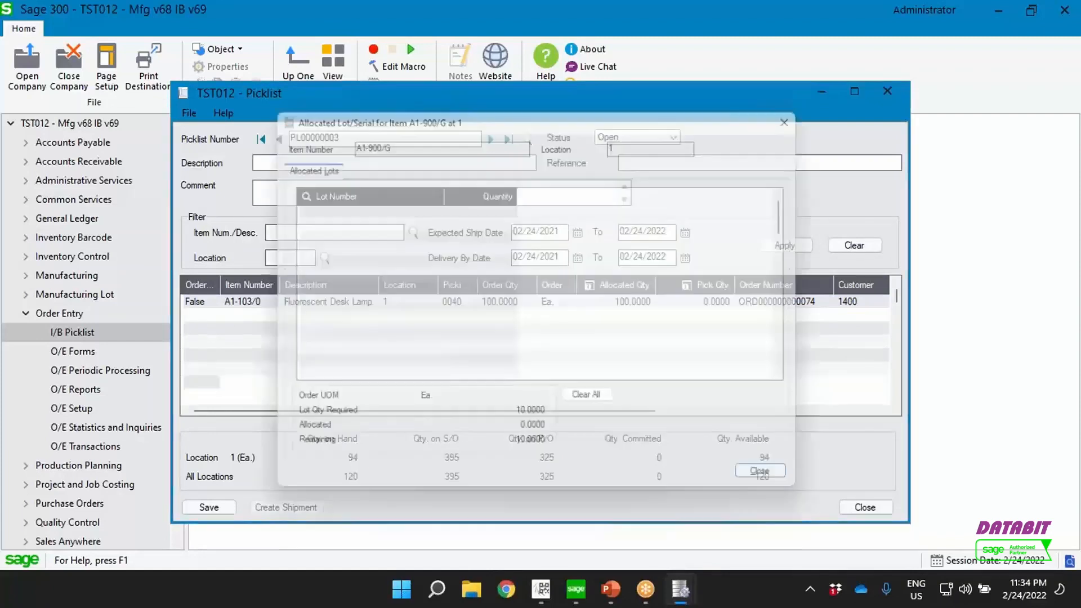
Allocate a quantity of 5 from lot 00017-April to the Calculator item A1-900/G.
{"action": "left_click", "coordinate": [433, 206]}
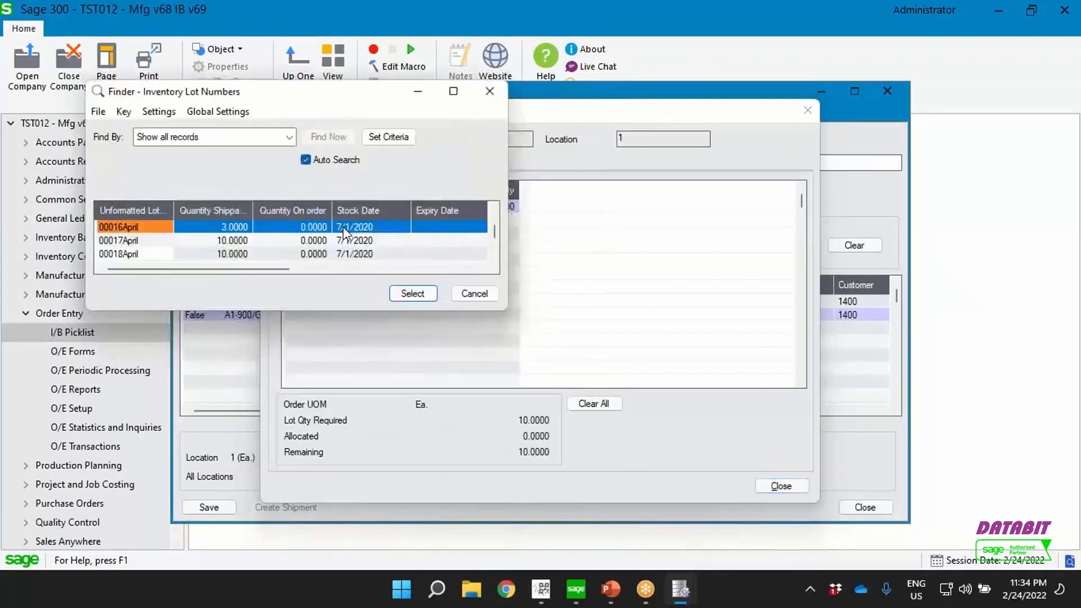
{"action": "left_click", "coordinate": [283, 246]}
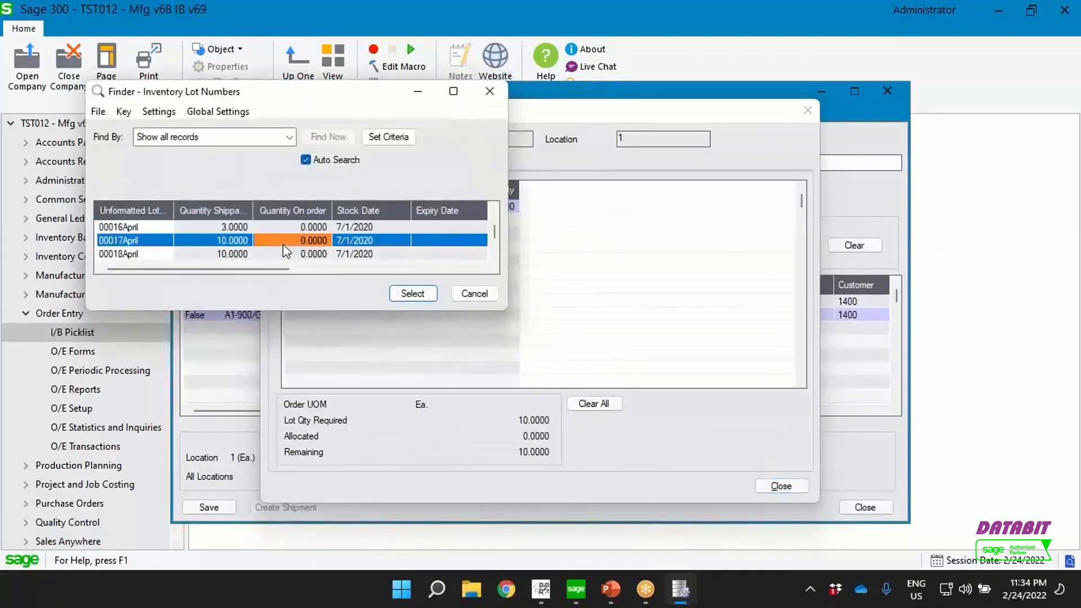
{"action": "double_click", "coordinate": [282, 244]}
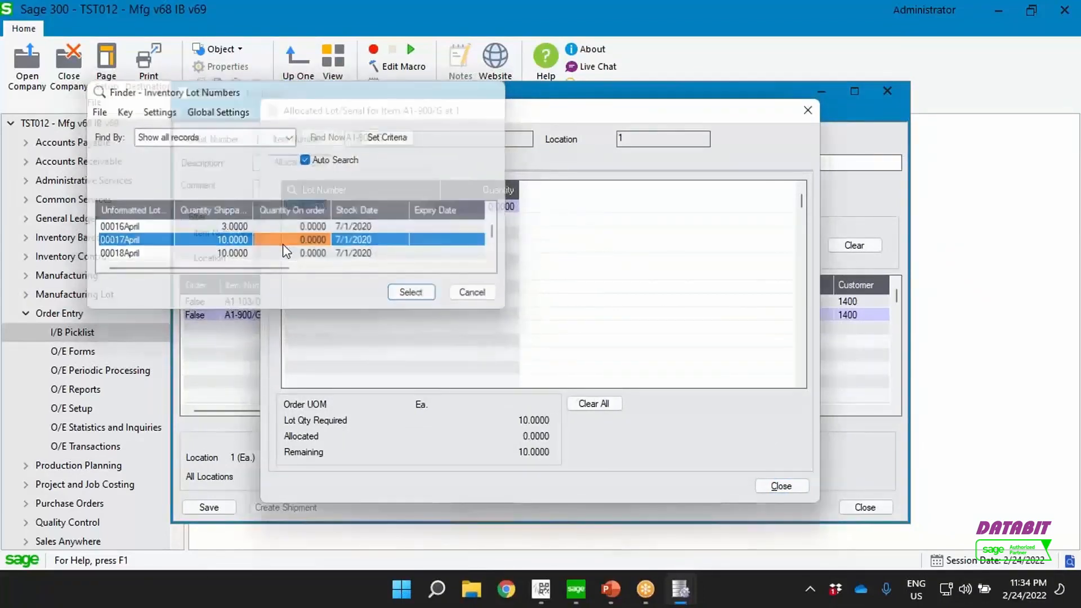
{"action": "key", "text": "Tab"}
{"action": "type", "text": "5"}
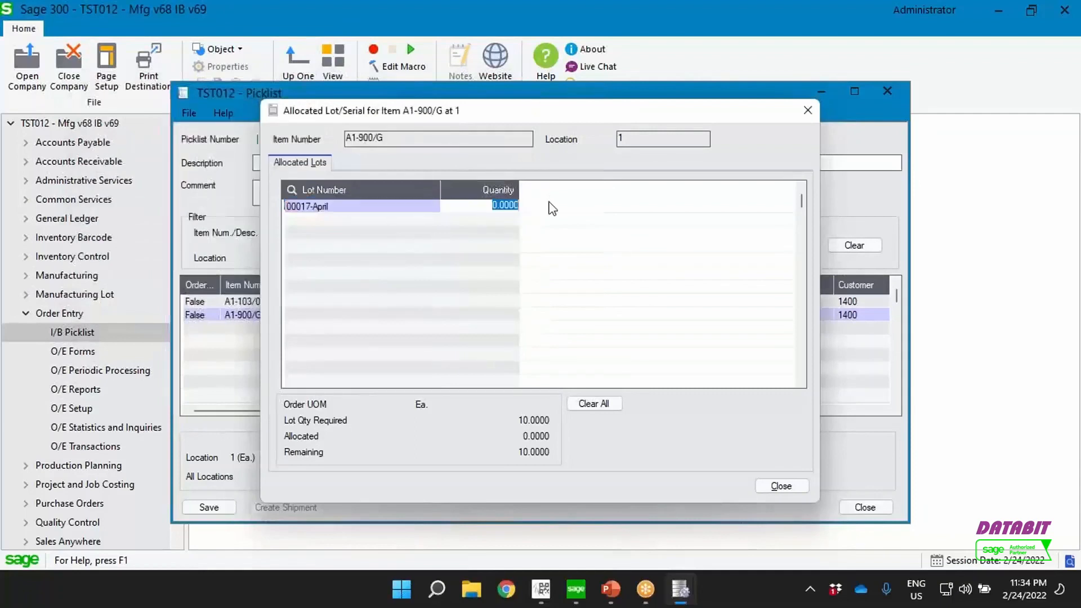
{"action": "key", "text": "Return"}
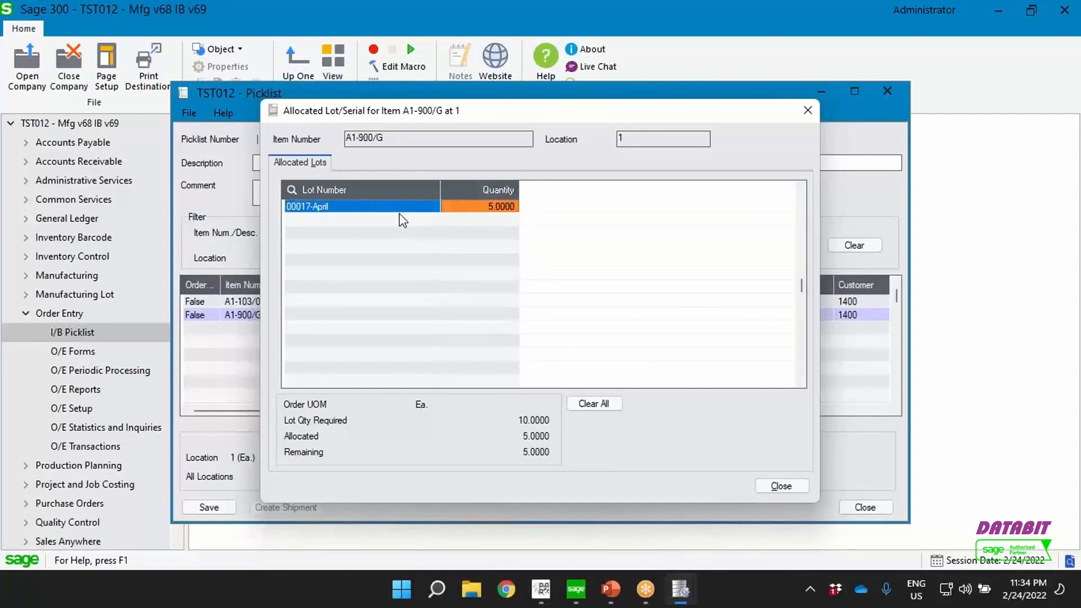
Add lot 00018-April with a quantity of 5 to the Calculator's allocated lots and close the lot allocation window.
{"action": "left_click", "coordinate": [400, 214]}
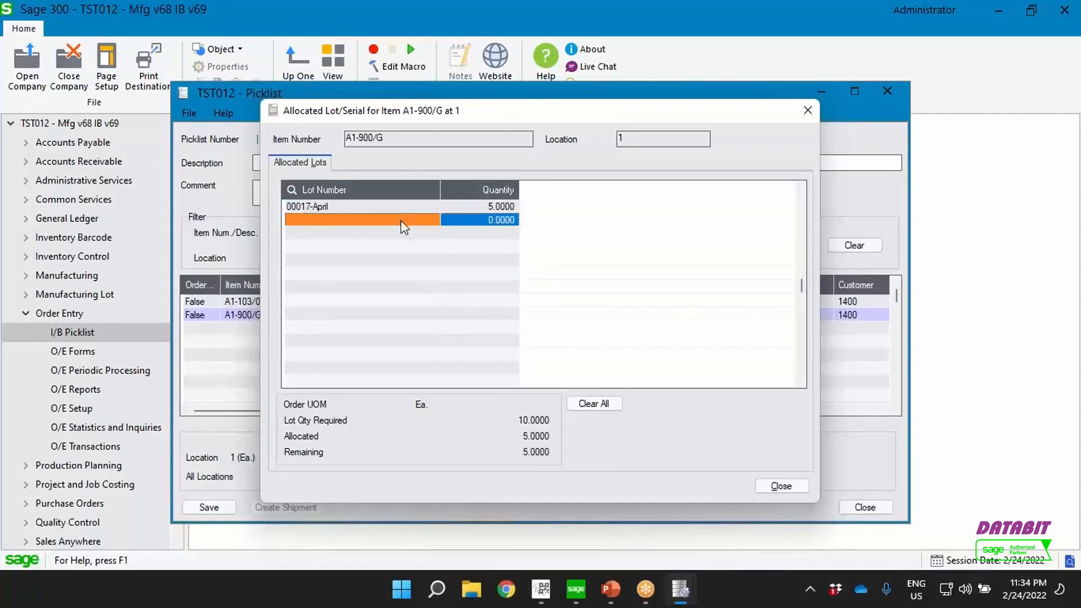
{"action": "left_click", "coordinate": [435, 218]}
{"action": "left_click", "coordinate": [195, 253]}
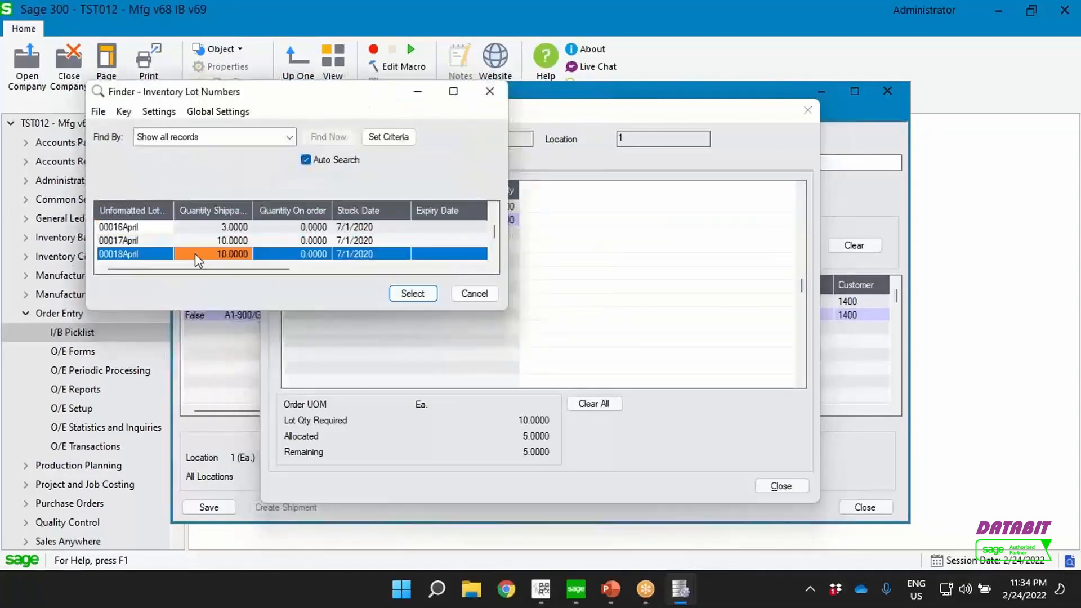
{"action": "double_click", "coordinate": [195, 253]}
{"action": "type", "text": "5"}
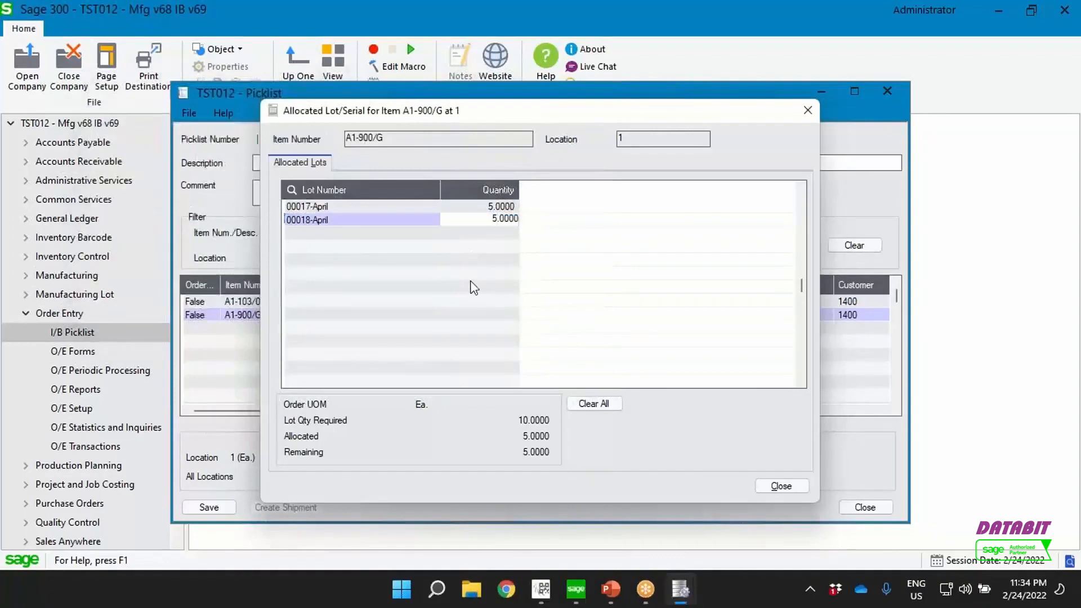
{"action": "key", "text": "Tab"}
{"action": "left_click", "coordinate": [790, 484]}
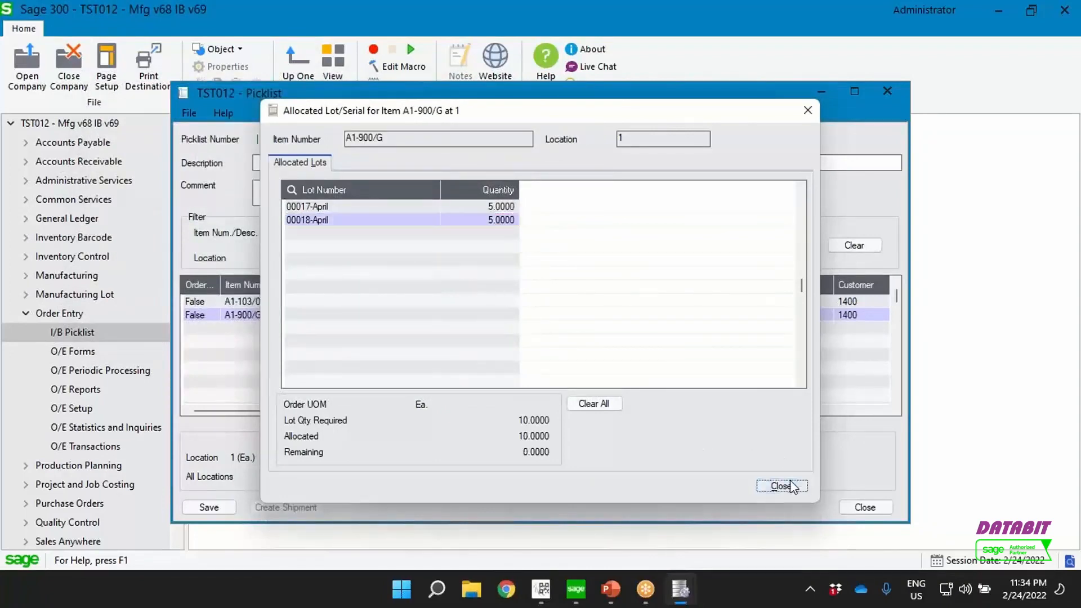
Set the allocated quantity of the Fluorescent Desk Lamp line (A1-103/0) to 10 and save the picklist.
{"action": "left_click", "coordinate": [625, 319]}
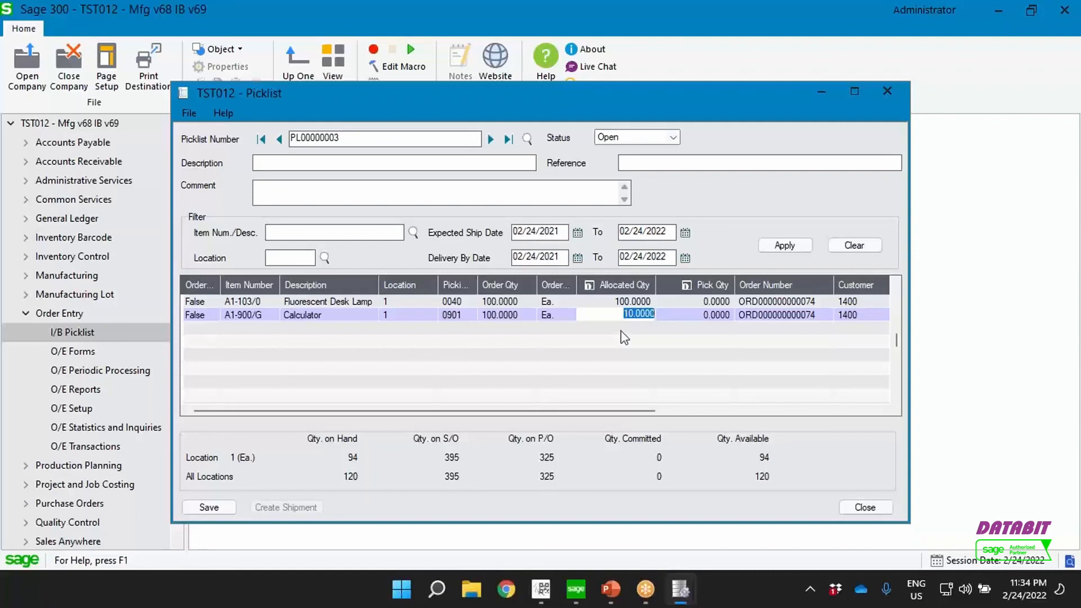
{"action": "key", "text": "Return"}
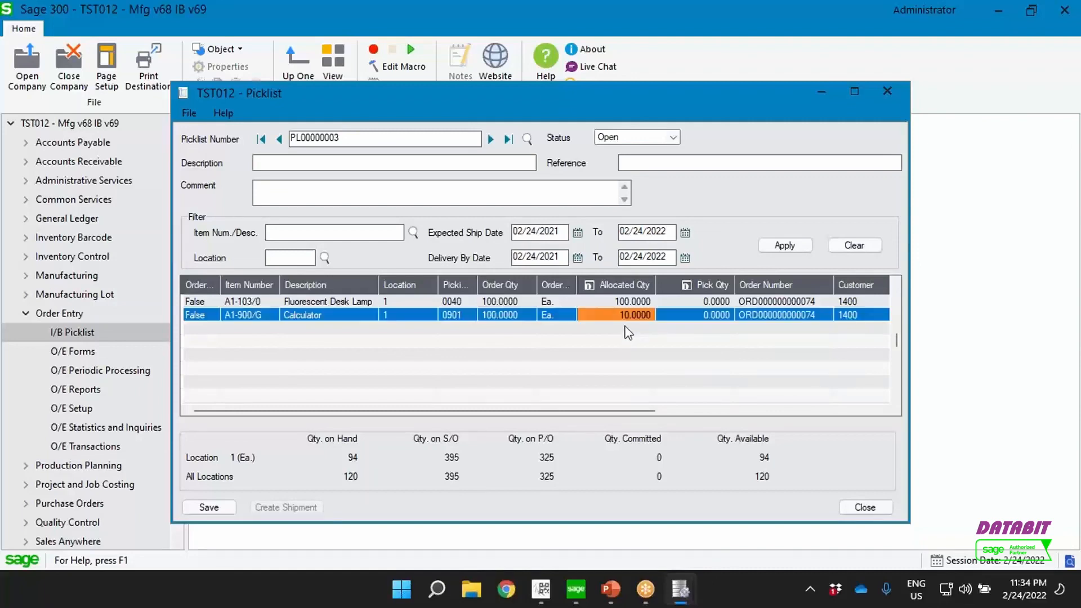
{"action": "double_click", "coordinate": [622, 301]}
{"action": "left_click_drag", "start_coordinate": [603, 299], "coordinate": [695, 297]}
{"action": "type", "text": "10"}
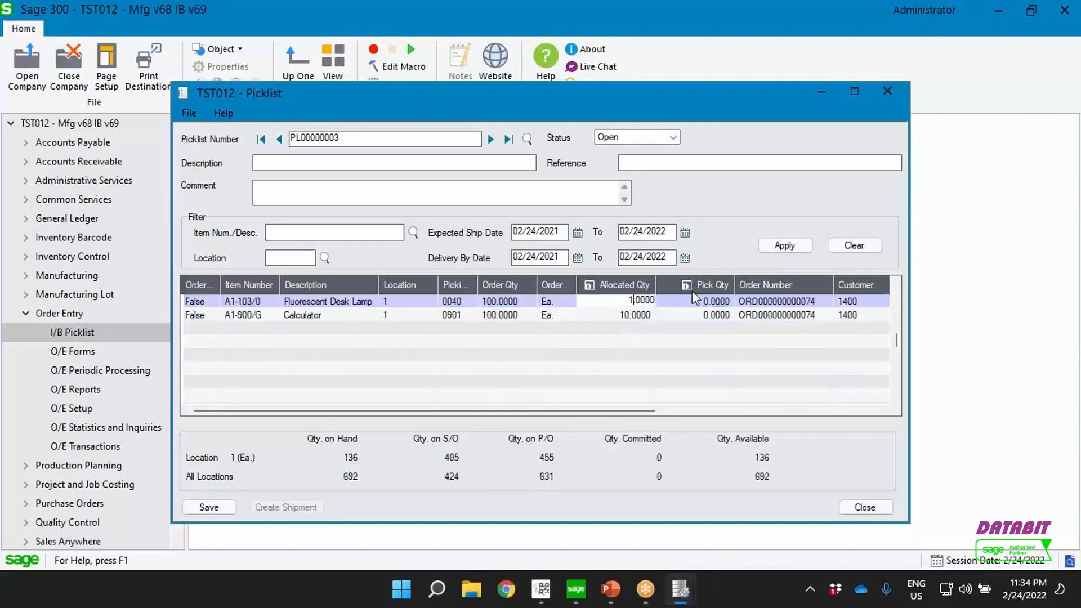
{"action": "left_click", "coordinate": [650, 358]}
{"action": "left_click", "coordinate": [227, 512]}
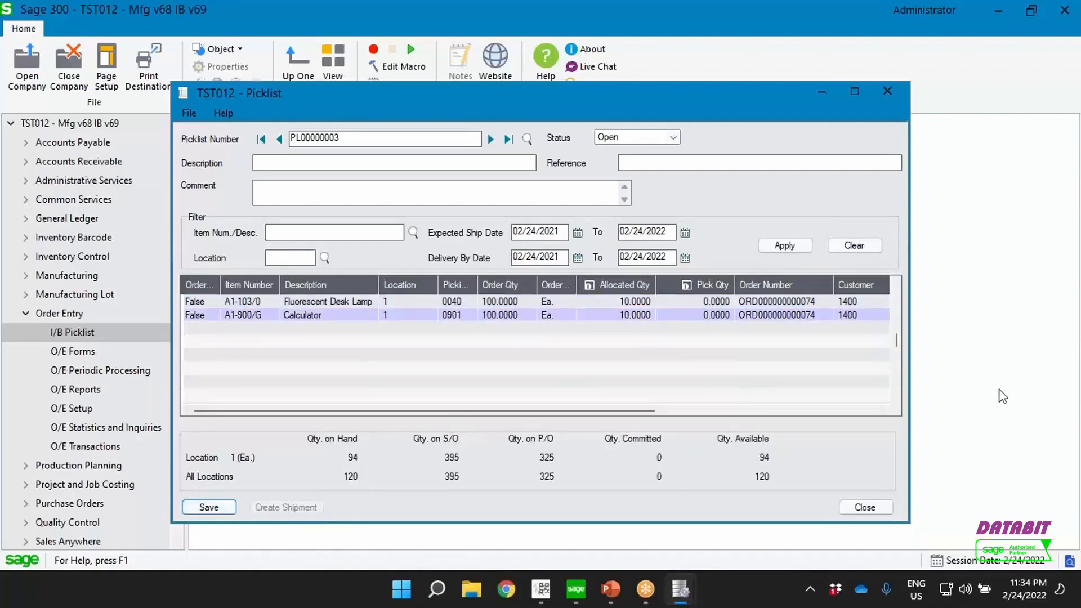
Print the Picklist Report to preview for all picklists, view the page for PL00000003, and leave the preview and report window.
{"action": "left_click", "coordinate": [999, 390]}
{"action": "double_click", "coordinate": [626, 266]}
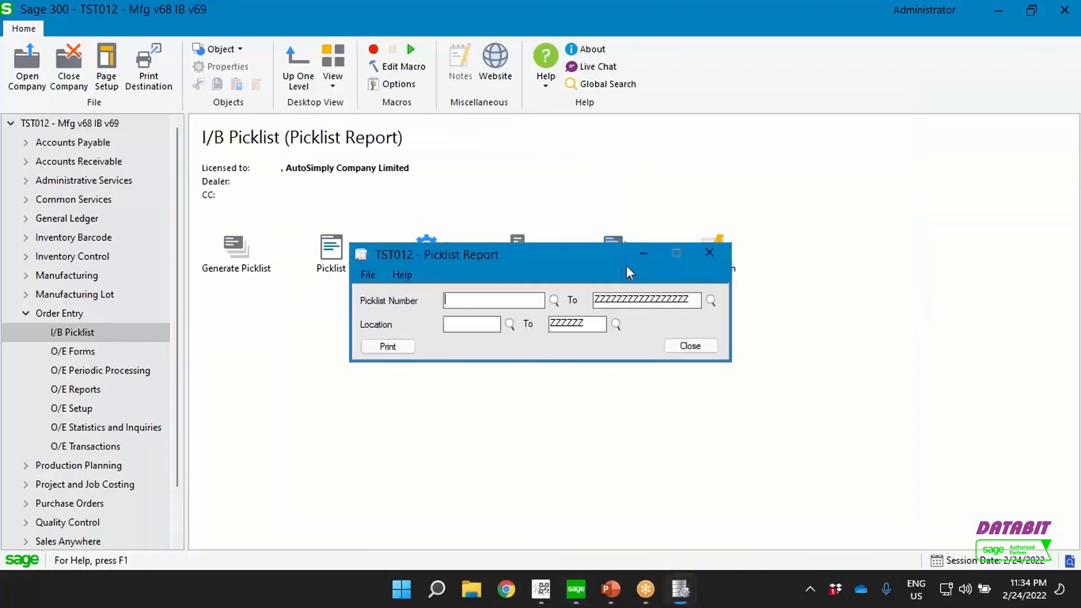
{"action": "left_click", "coordinate": [393, 344]}
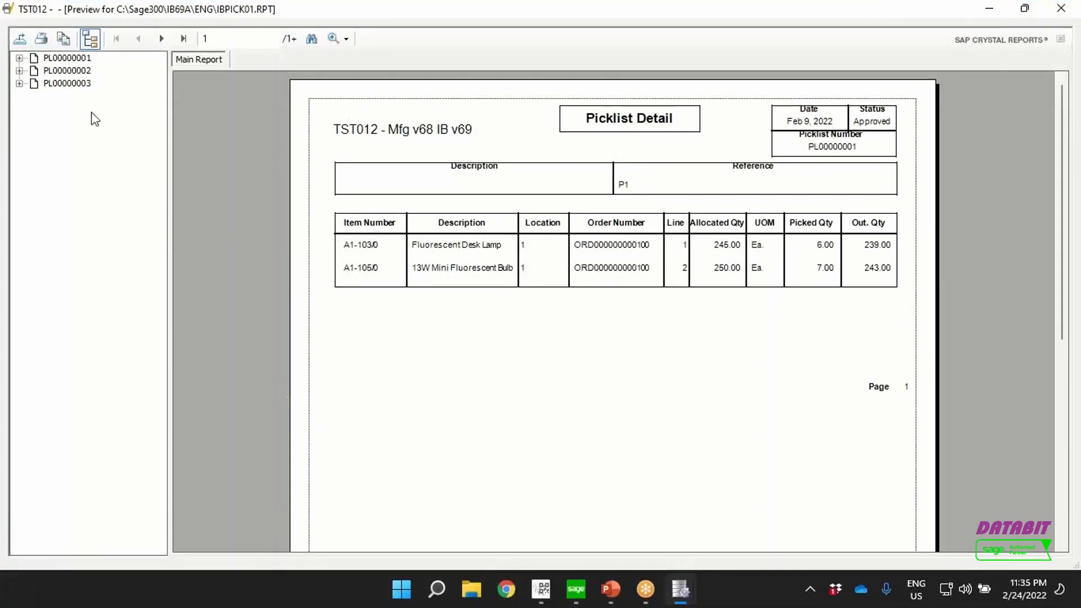
{"action": "left_click", "coordinate": [78, 84]}
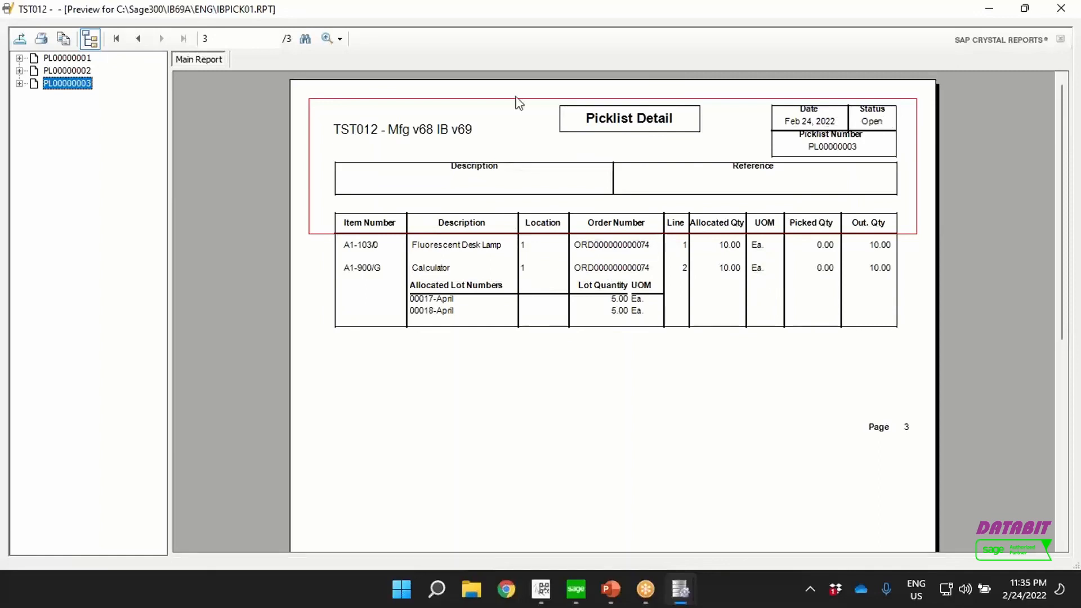
{"action": "left_click_drag", "start_coordinate": [278, 9], "coordinate": [289, 136]}
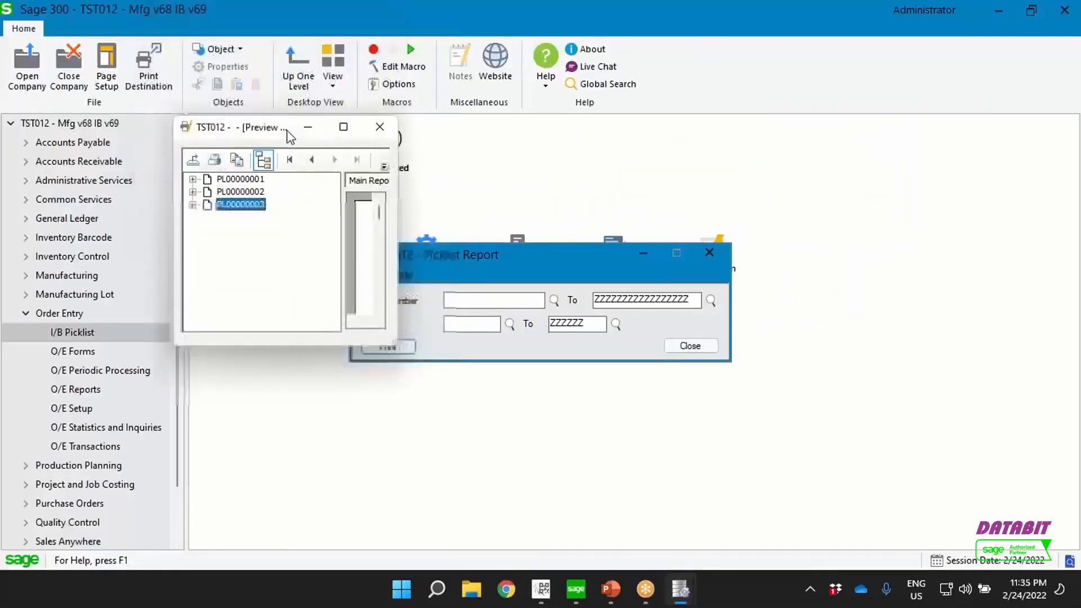
{"action": "left_click", "coordinate": [379, 127]}
{"action": "double_click", "coordinate": [649, 264]}
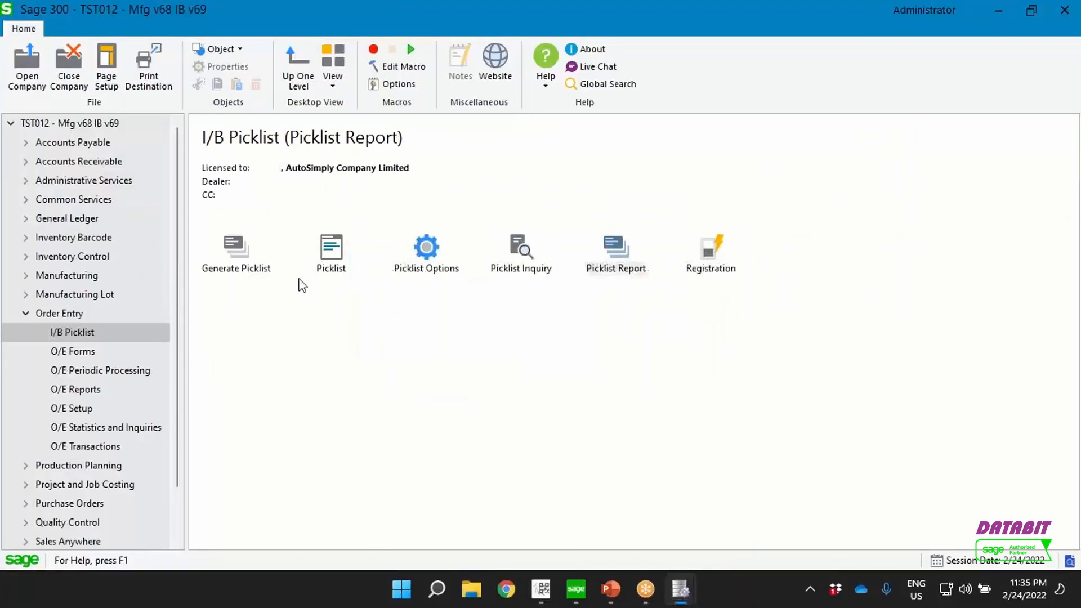
Return to the Picklist window and set the pick quantity to 5 on both the Fluorescent Desk Lamp and Calculator lines.
{"action": "double_click", "coordinate": [329, 263]}
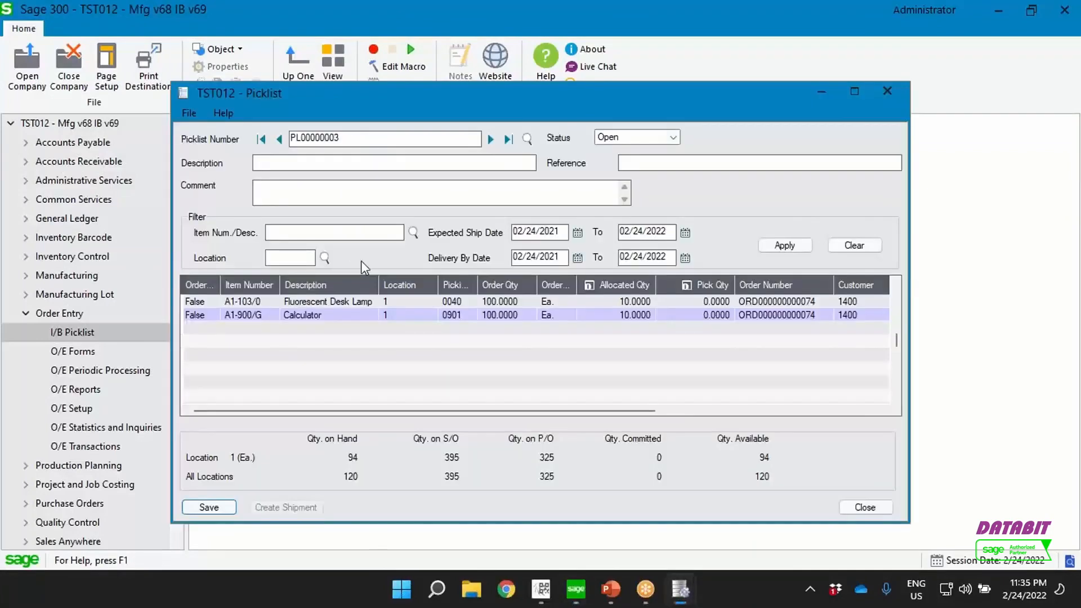
{"action": "left_click", "coordinate": [687, 316]}
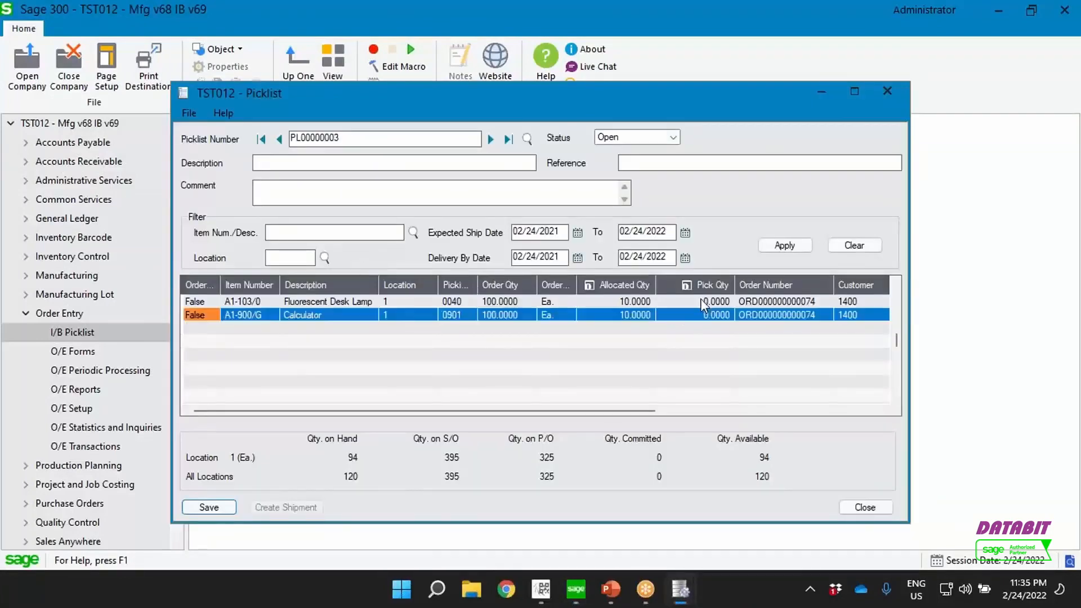
{"action": "left_click", "coordinate": [759, 302]}
{"action": "type", "text": "5"}
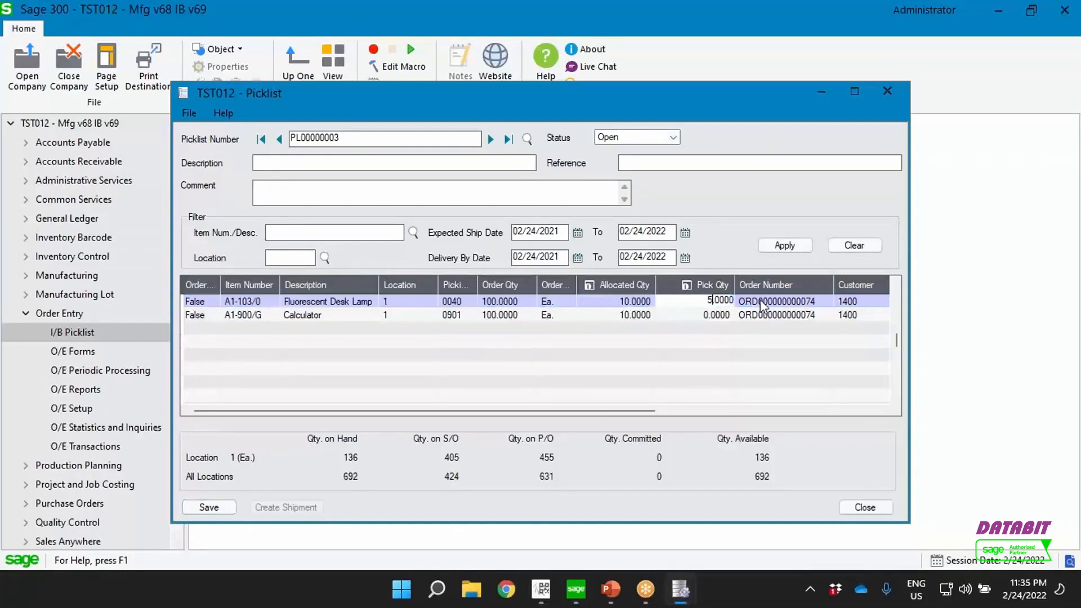
{"action": "left_click", "coordinate": [710, 319]}
{"action": "left_click_drag", "start_coordinate": [691, 315], "coordinate": [722, 315]}
{"action": "type", "text": "5"}
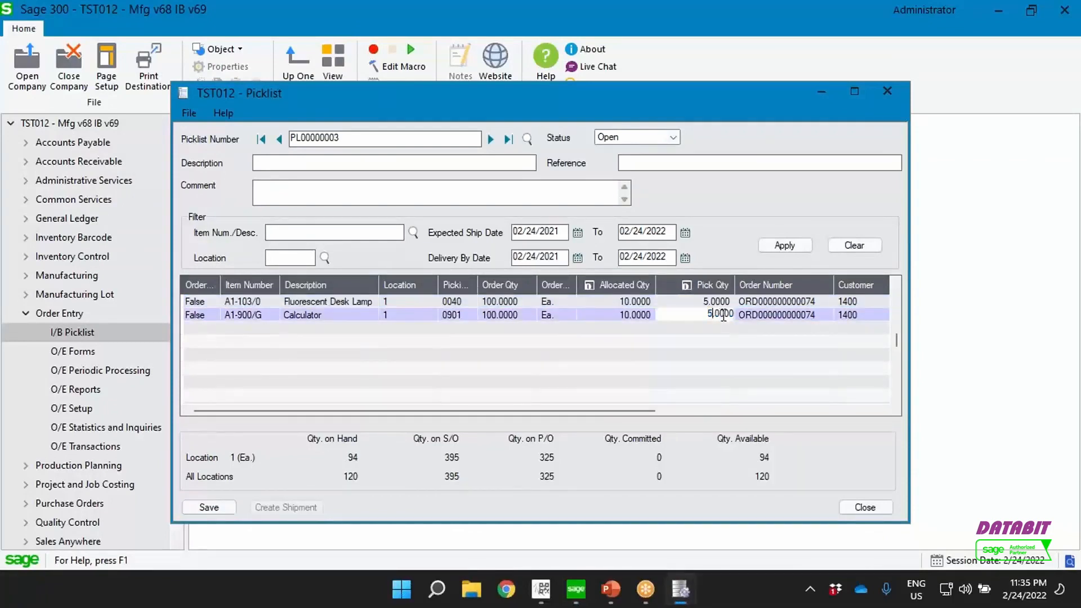
{"action": "left_click", "coordinate": [764, 319]}
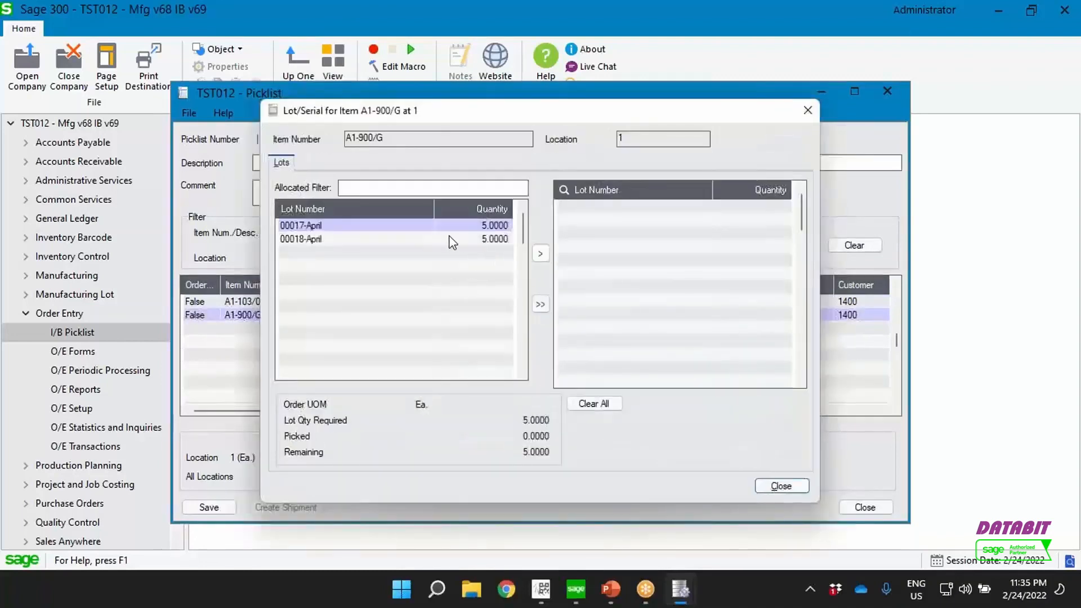
Add allocated lot 00017-April to the Calculator's picked lots and set its picked quantity to 2.
{"action": "left_click", "coordinate": [366, 228]}
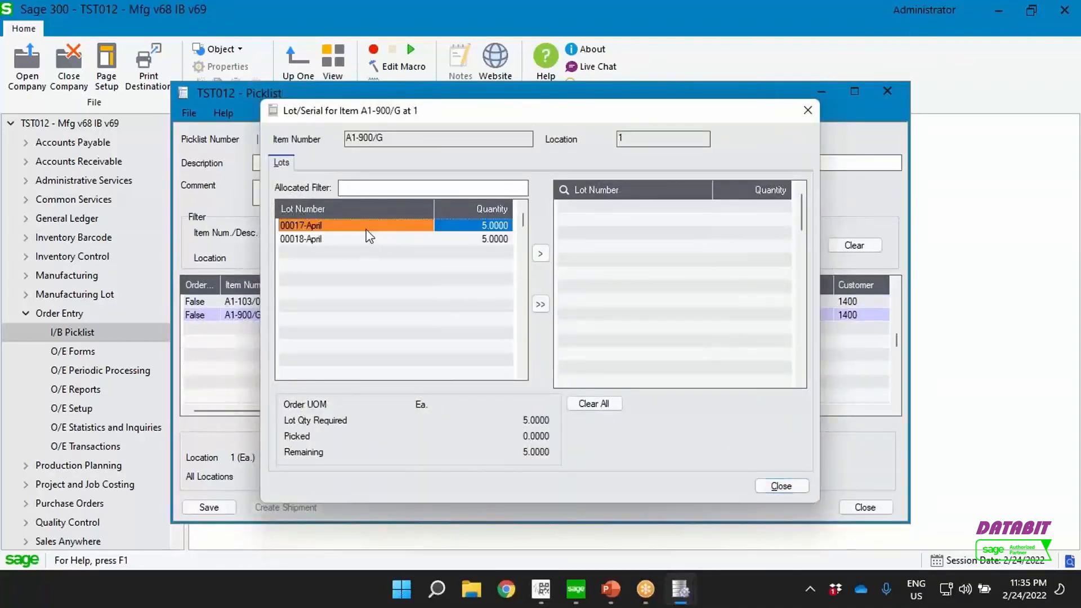
{"action": "left_click", "coordinate": [540, 253]}
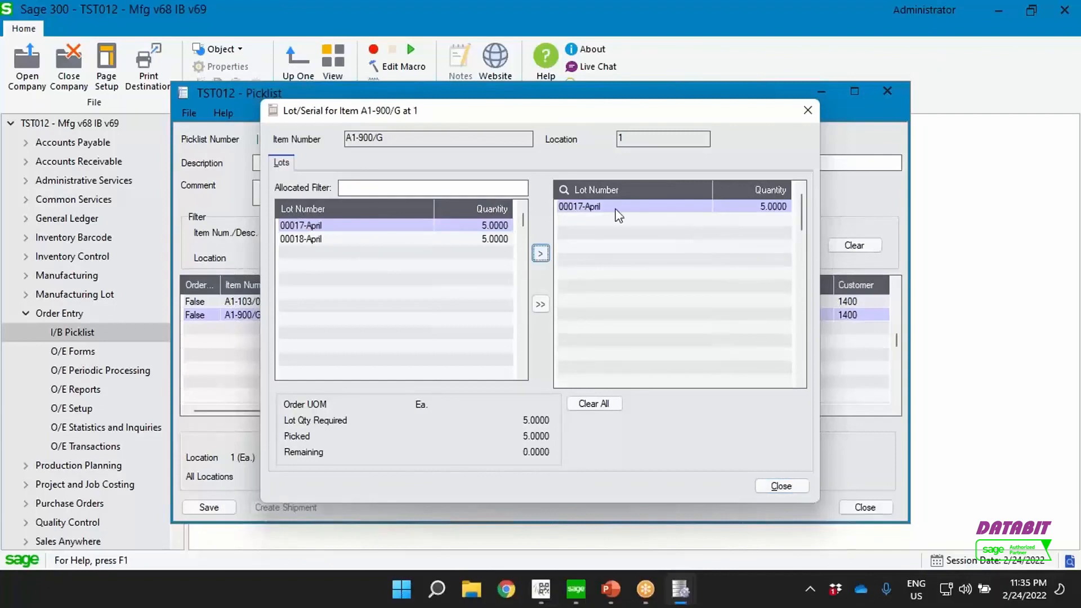
{"action": "left_click", "coordinate": [760, 207]}
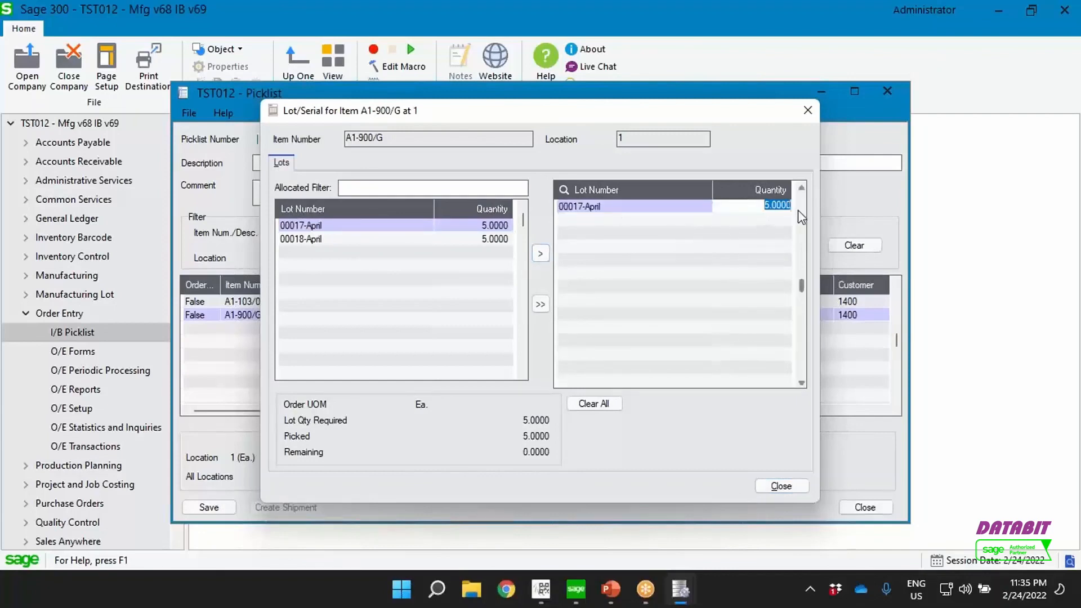
{"action": "left_click", "coordinate": [710, 235]}
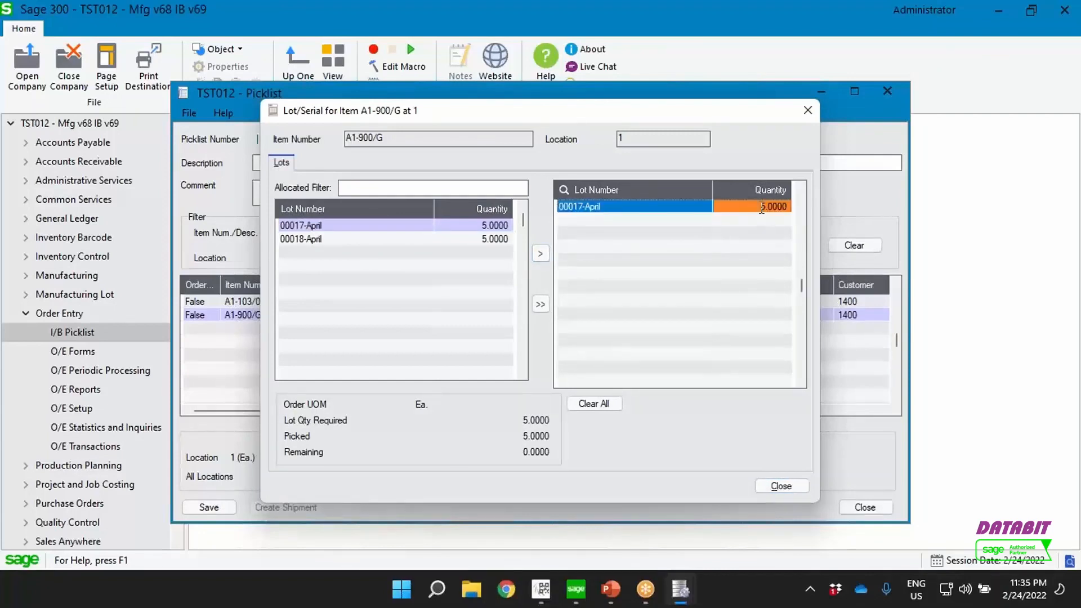
{"action": "double_click", "coordinate": [759, 208]}
{"action": "type", "text": "2"}
Add allocated lot 00018-April to the picked lots for the remaining 3, close the lot window, and save the picklist.
{"action": "left_click", "coordinate": [498, 238]}
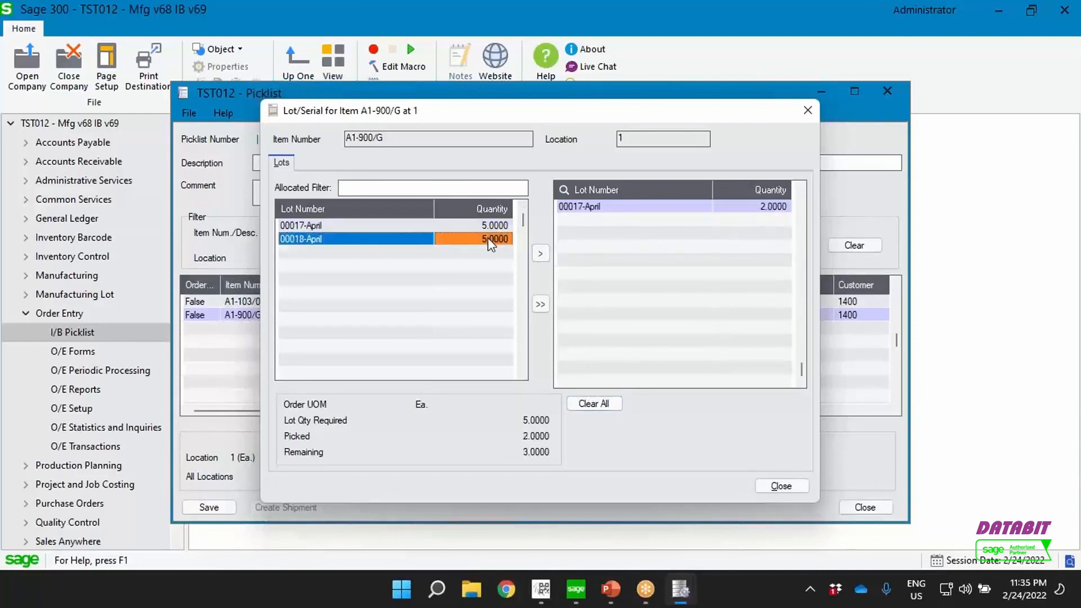
{"action": "left_click", "coordinate": [540, 253]}
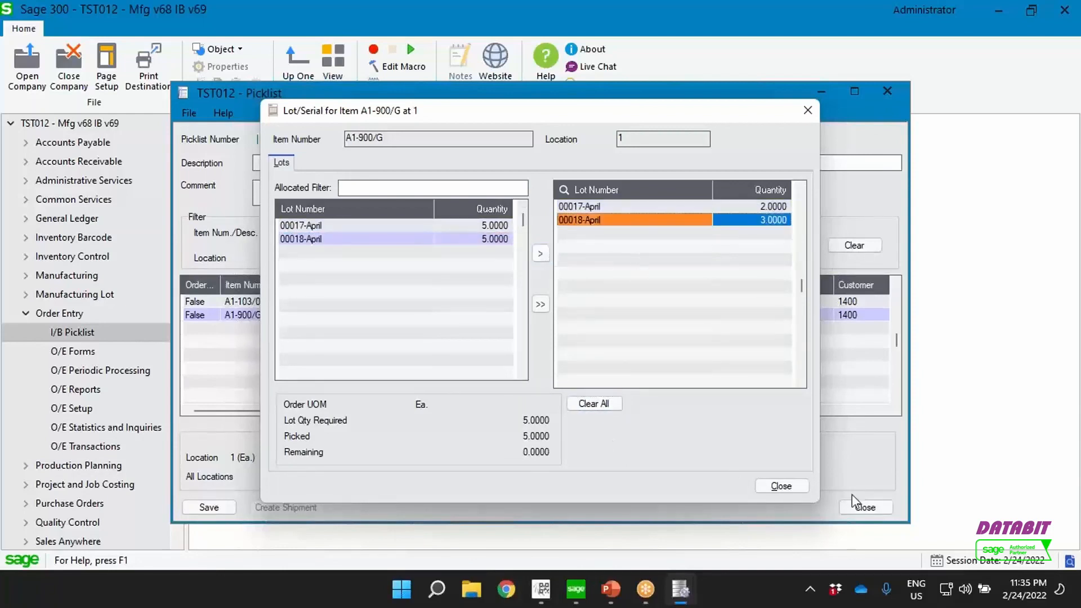
{"action": "left_click", "coordinate": [781, 488]}
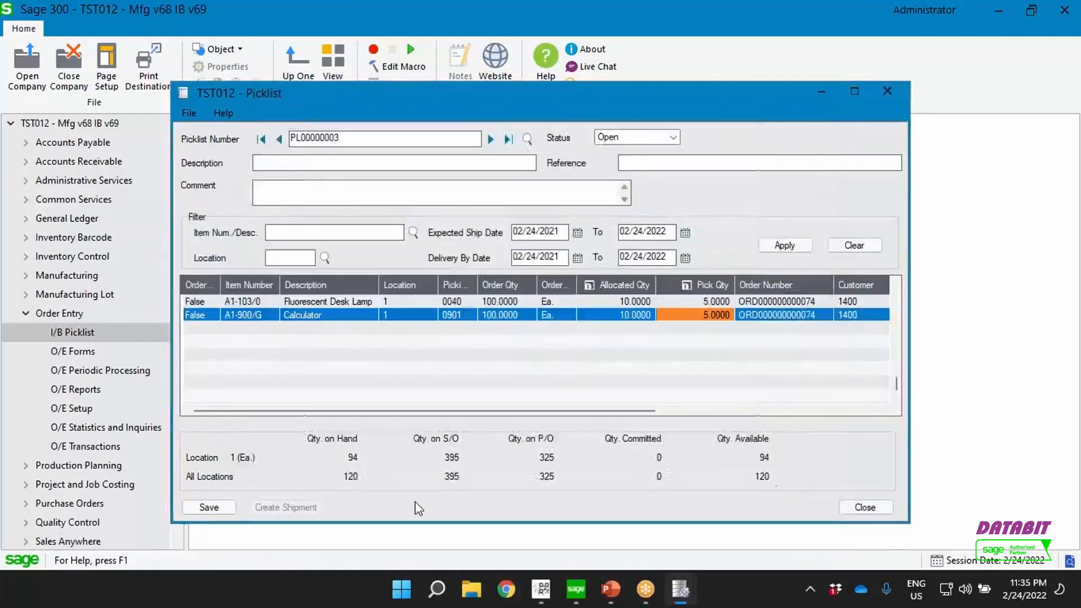
{"action": "left_click", "coordinate": [210, 506]}
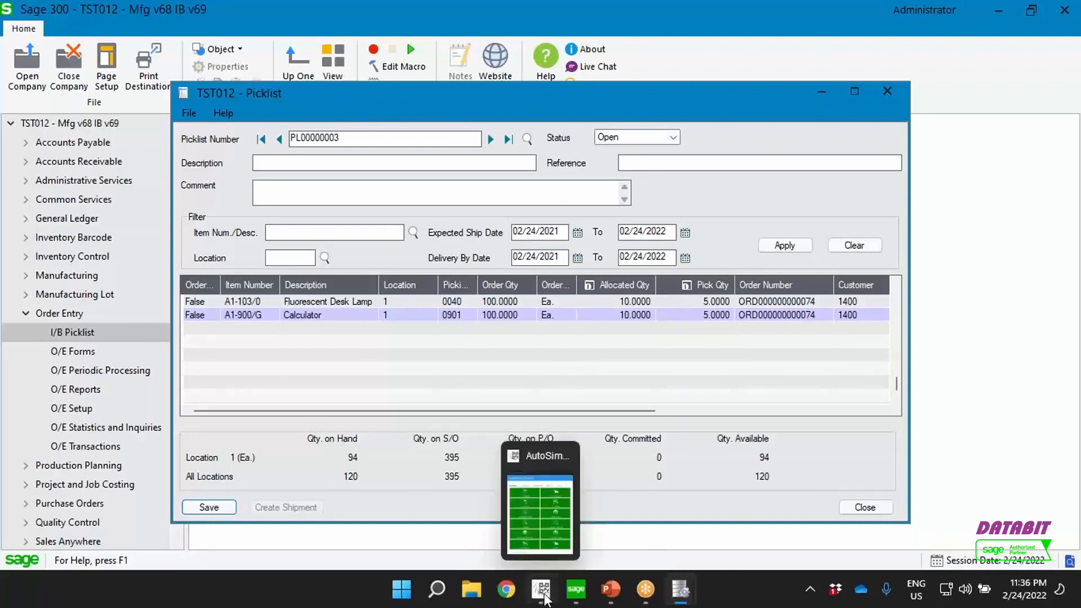
Switch to AutoSimply Barcode, open its Picklist operation, and search for the available picklist documents.
{"action": "left_click", "coordinate": [544, 598]}
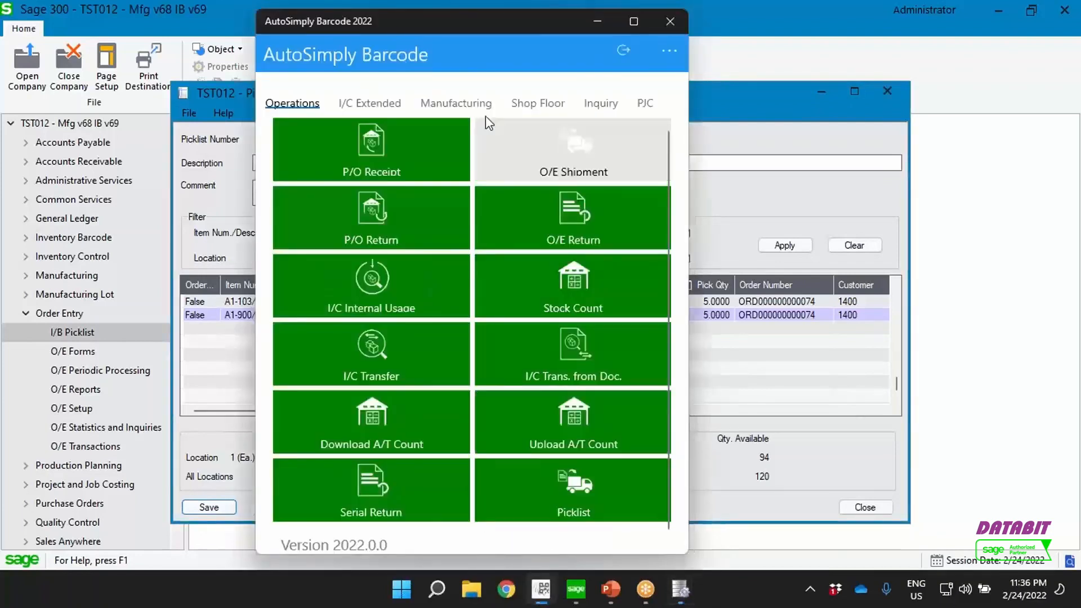
{"action": "left_click_drag", "start_coordinate": [312, 22], "coordinate": [396, 30]}
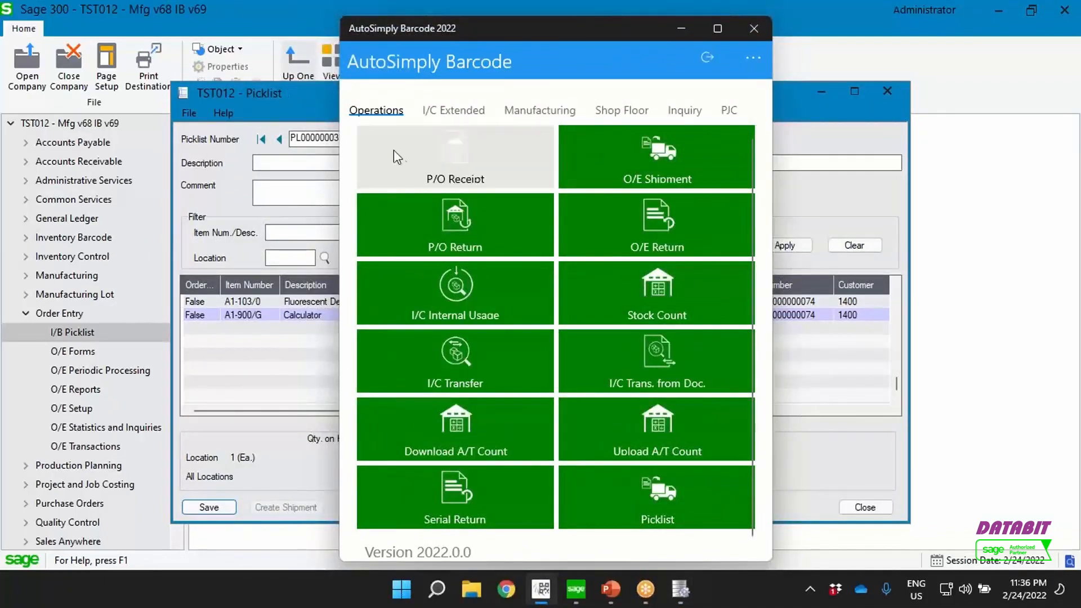
{"action": "left_click", "coordinate": [673, 499]}
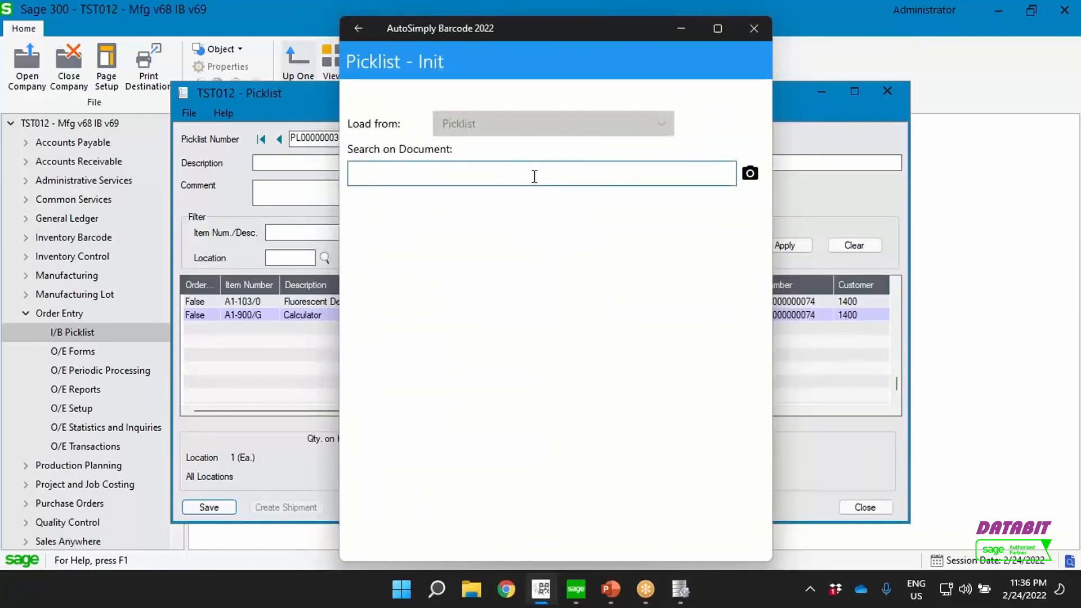
{"action": "key", "text": "Return"}
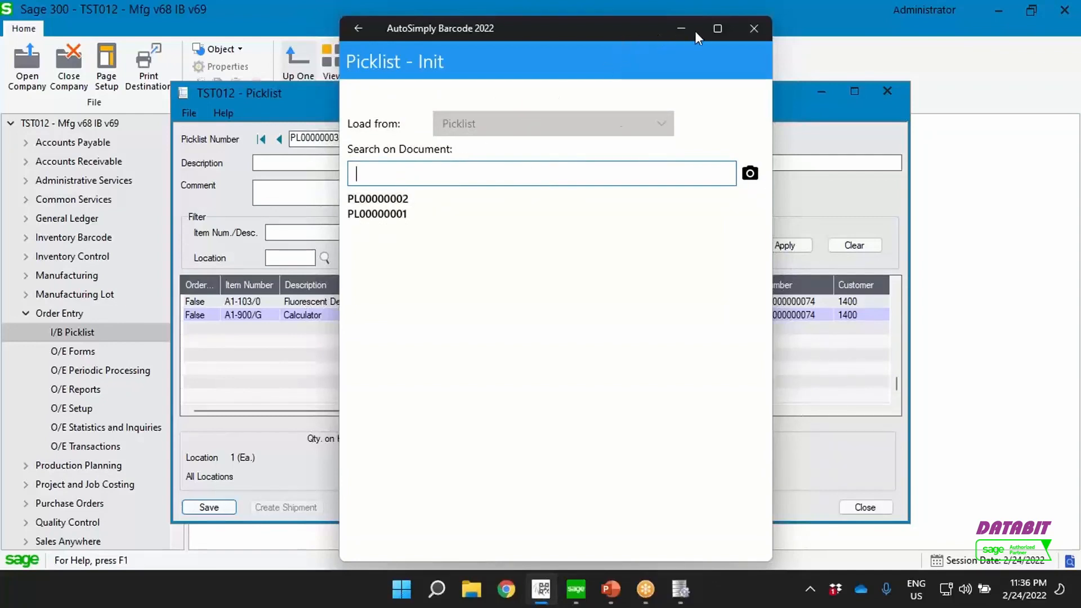
Load picklist PL00000002 from the available documents.
{"action": "left_click", "coordinate": [432, 204]}
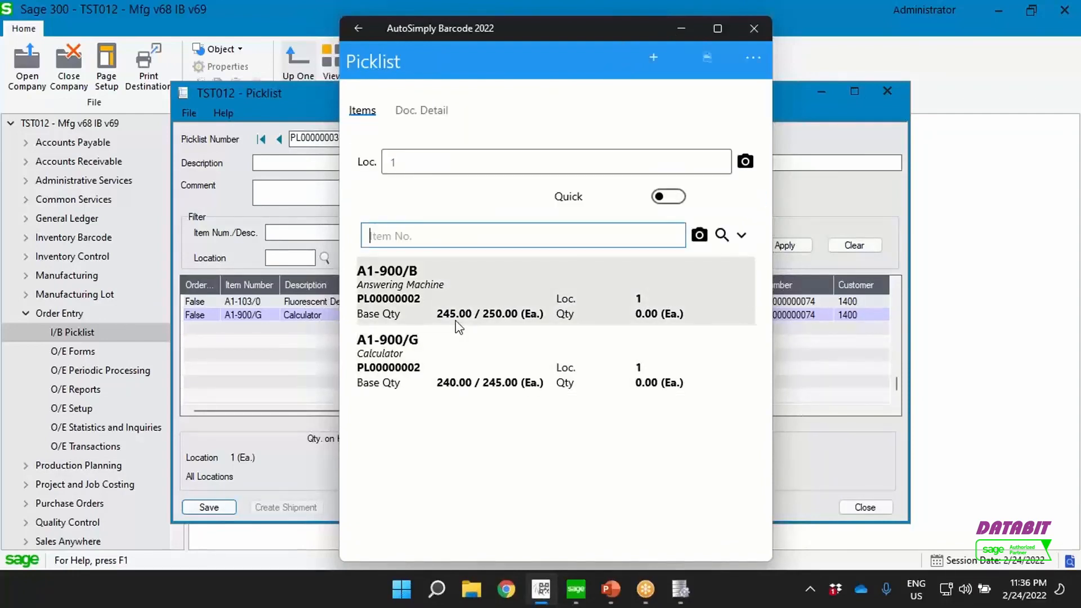
Try auto-allocating 15 serials to the Answering Machine line, and go back without confirming the allocation.
{"action": "left_click", "coordinate": [456, 319]}
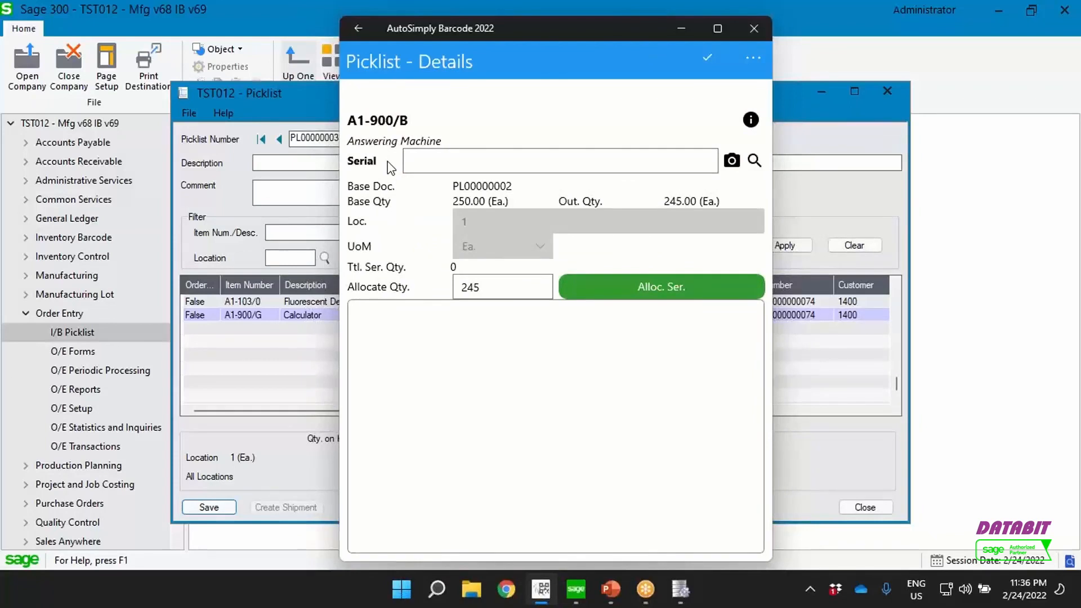
{"action": "left_click", "coordinate": [482, 287]}
{"action": "left_click_drag", "start_coordinate": [482, 287], "coordinate": [402, 288]}
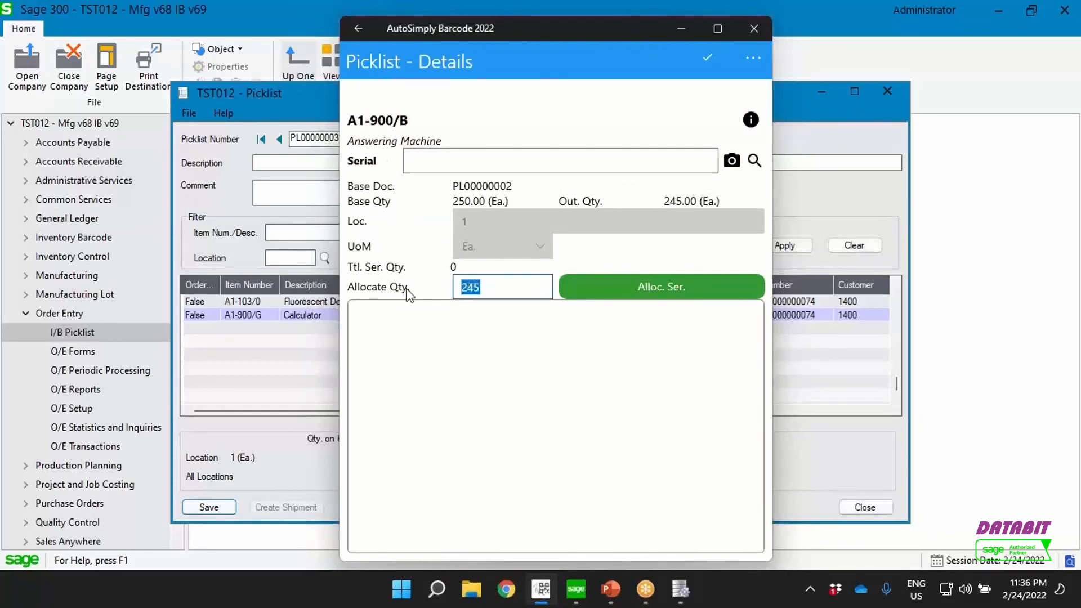
{"action": "type", "text": "15"}
{"action": "left_click", "coordinate": [595, 277]}
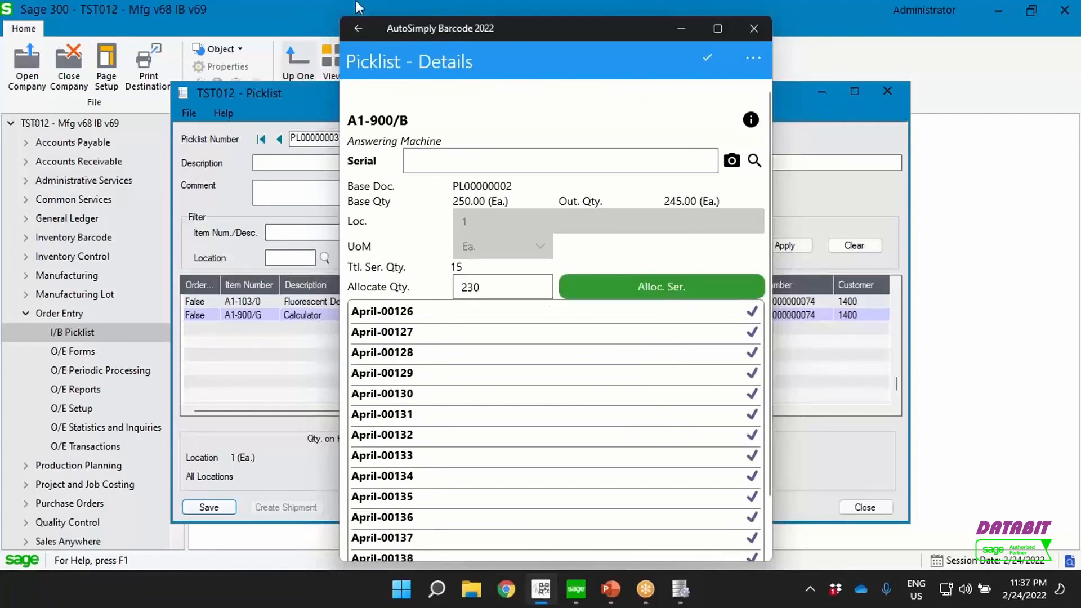
{"action": "left_click", "coordinate": [358, 28]}
Reopen the Answering Machine line, select available serials April-00126 through April-00130, and confirm them as picked.
{"action": "left_click", "coordinate": [426, 312]}
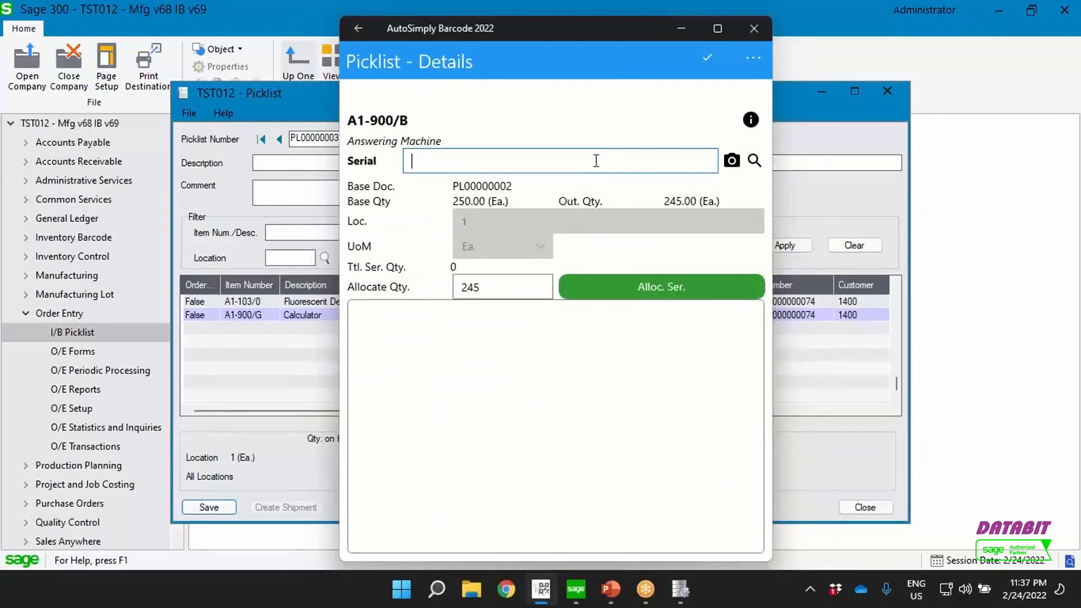
{"action": "left_click", "coordinate": [753, 162]}
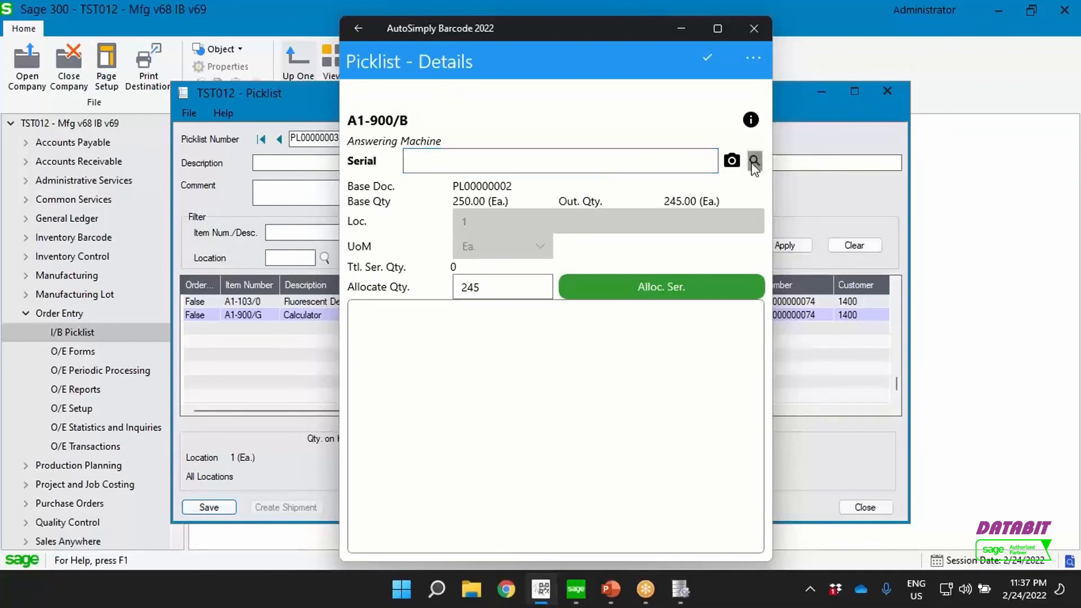
{"action": "left_click", "coordinate": [729, 175]}
{"action": "left_click", "coordinate": [728, 228]}
{"action": "left_click", "coordinate": [730, 280]}
{"action": "left_click", "coordinate": [730, 333]}
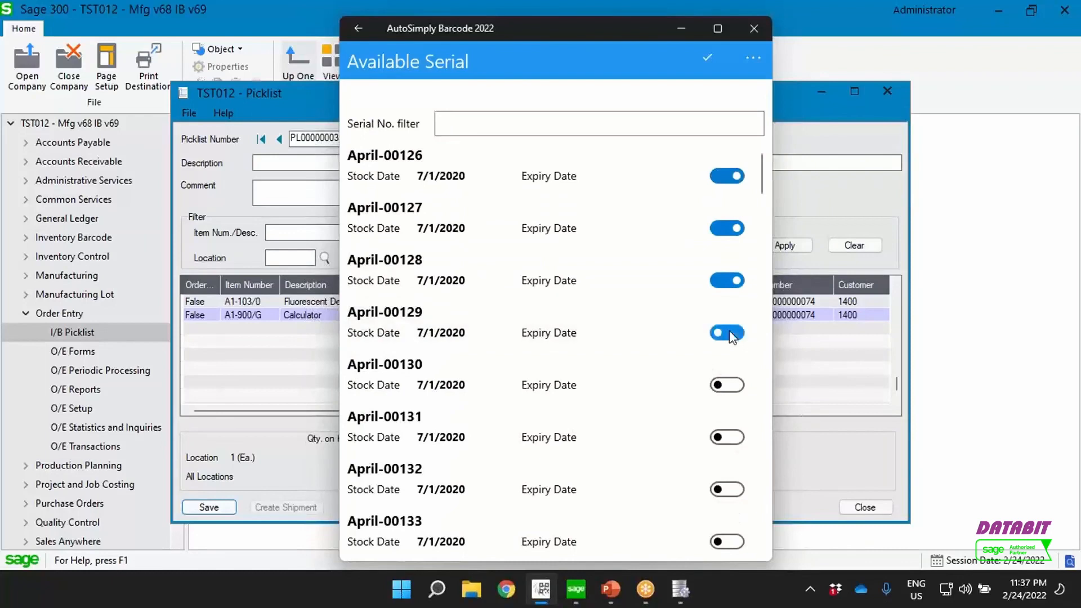
{"action": "left_click", "coordinate": [729, 384]}
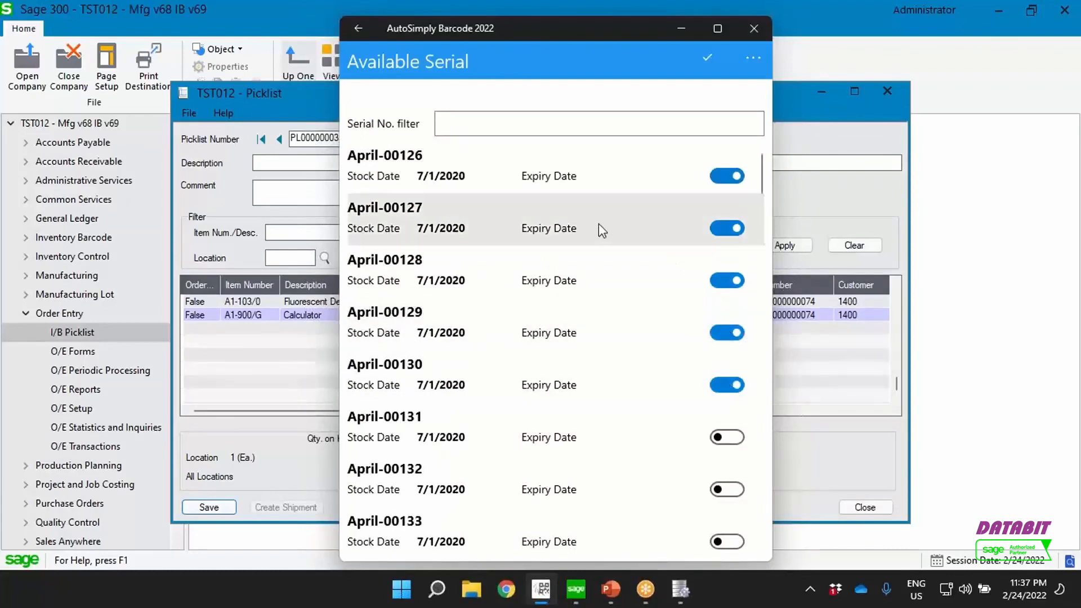
{"action": "left_click", "coordinate": [707, 60]}
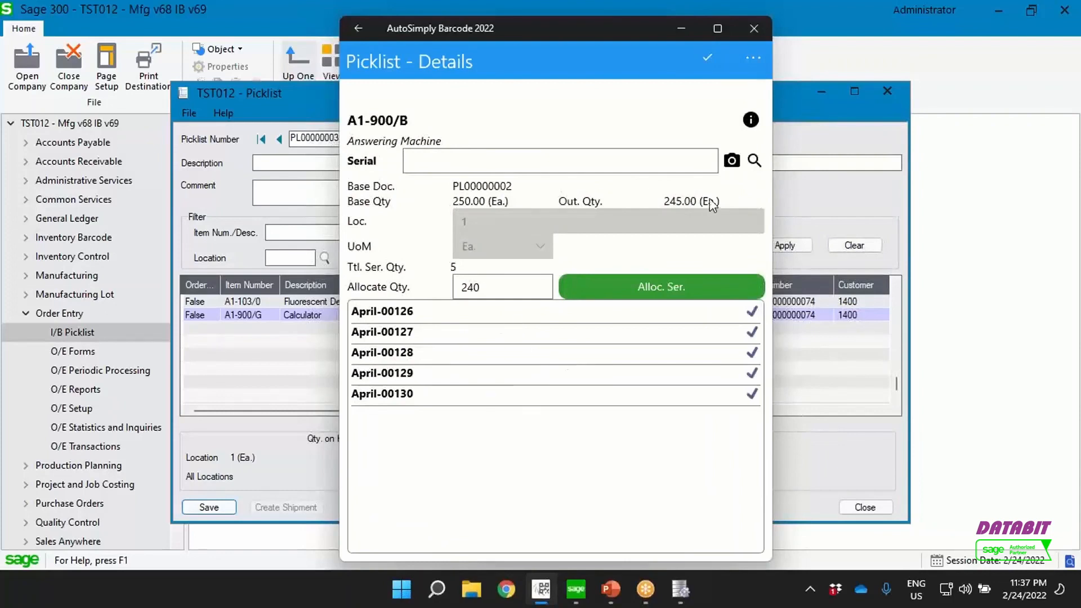
{"action": "left_click", "coordinate": [705, 58]}
Pick 3 units each from lots 00020-April and 00021-April for the Calculator line and confirm the line.
{"action": "left_click", "coordinate": [562, 368]}
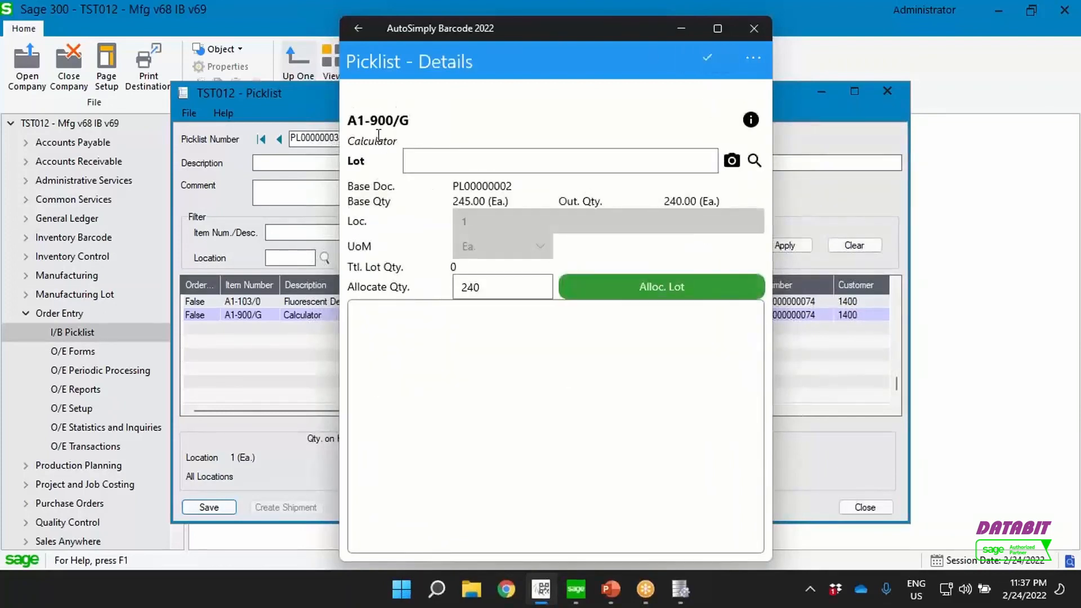
{"action": "left_click", "coordinate": [755, 164]}
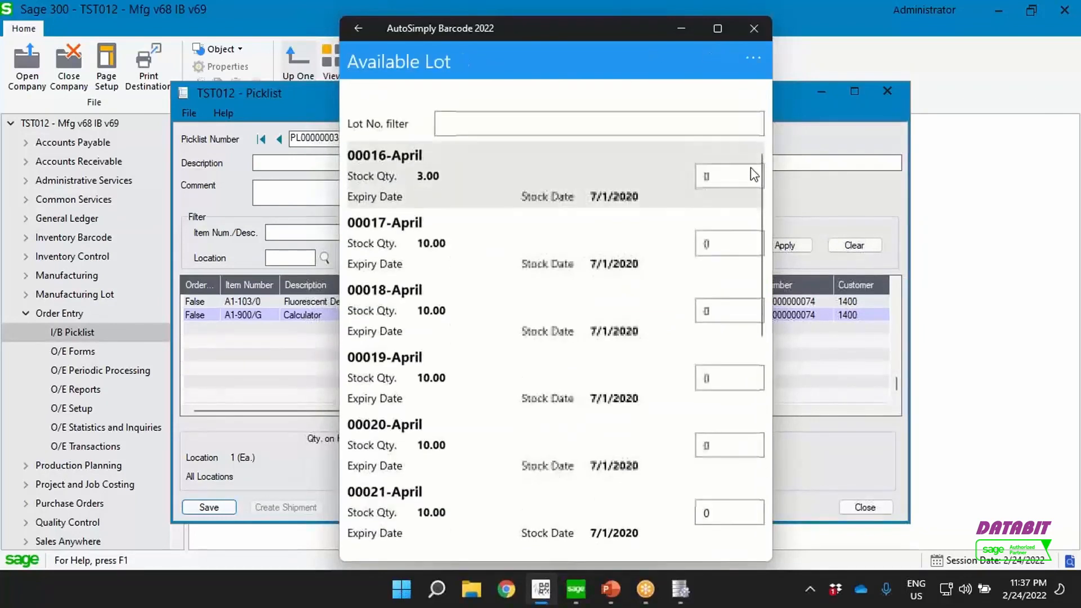
{"action": "left_click", "coordinate": [716, 448]}
{"action": "type", "text": "3"}
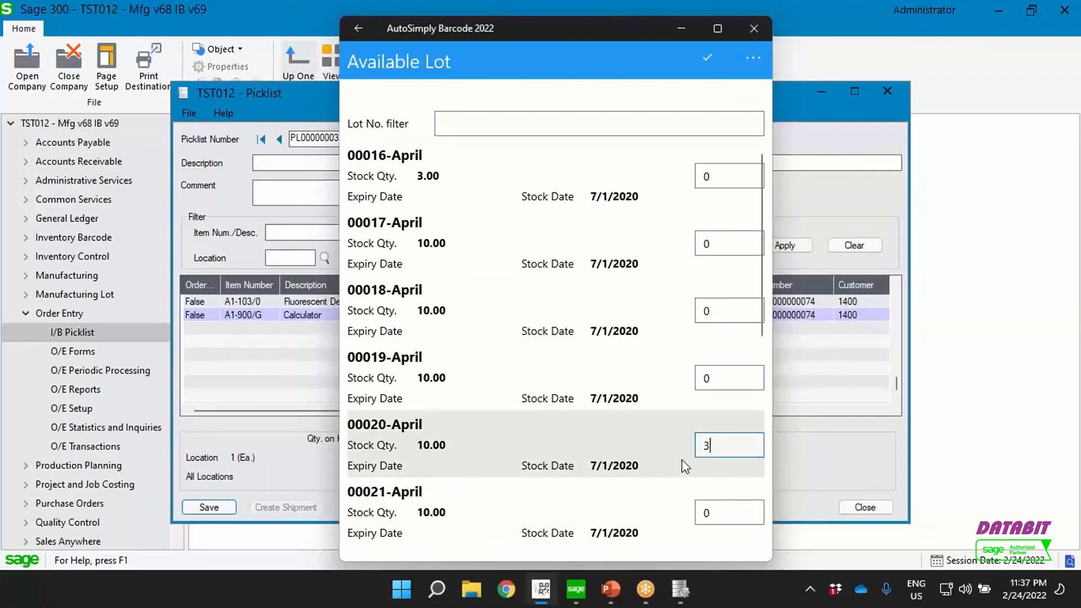
{"action": "left_click", "coordinate": [717, 509]}
{"action": "type", "text": "3"}
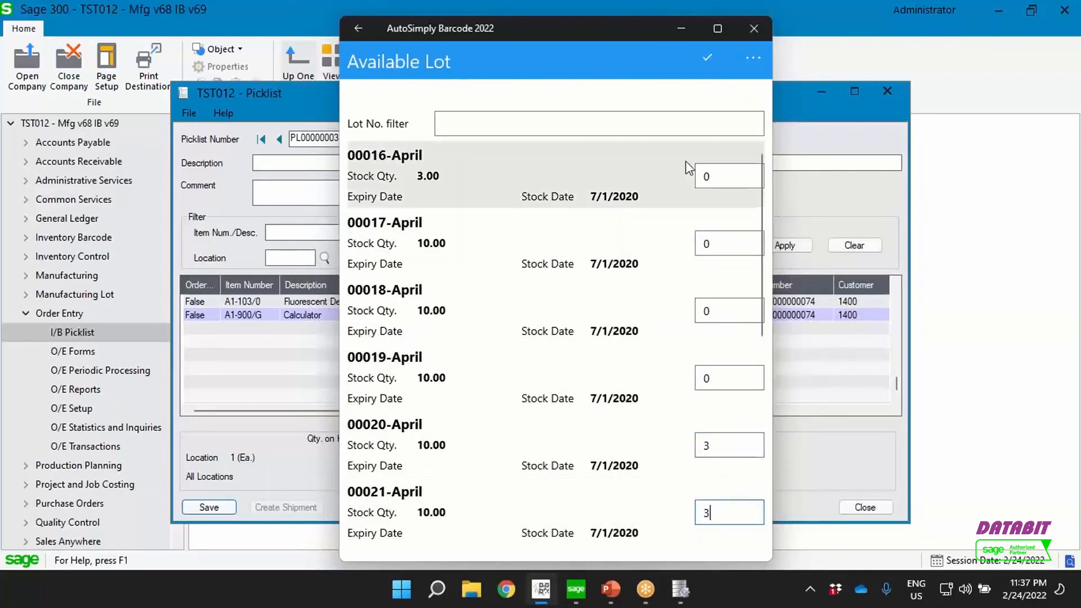
{"action": "left_click", "coordinate": [704, 70]}
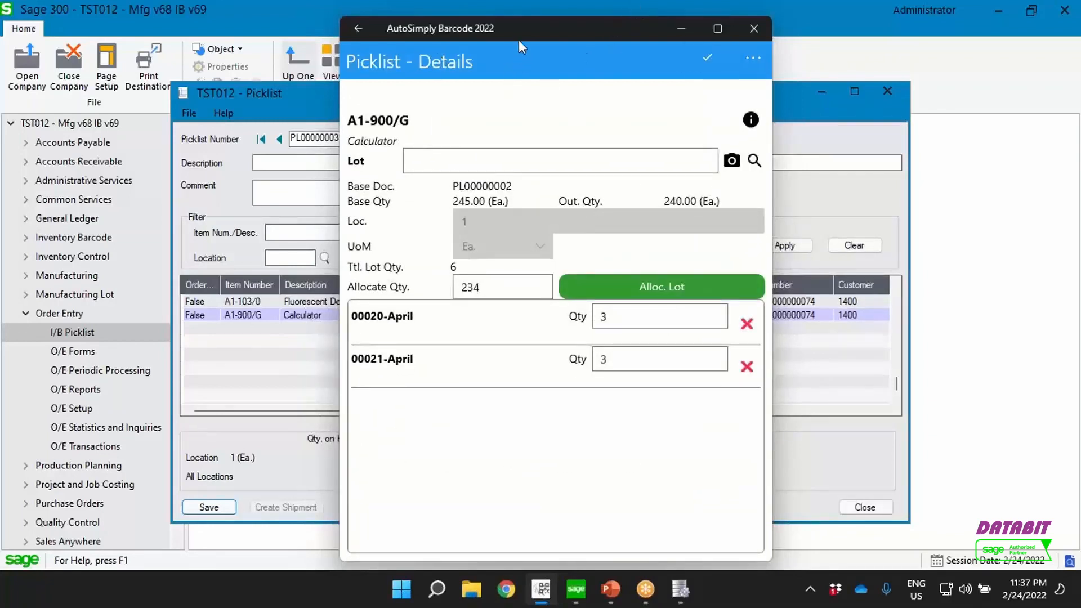
{"action": "left_click_drag", "start_coordinate": [500, 36], "coordinate": [438, 39]}
{"action": "left_click", "coordinate": [646, 58]}
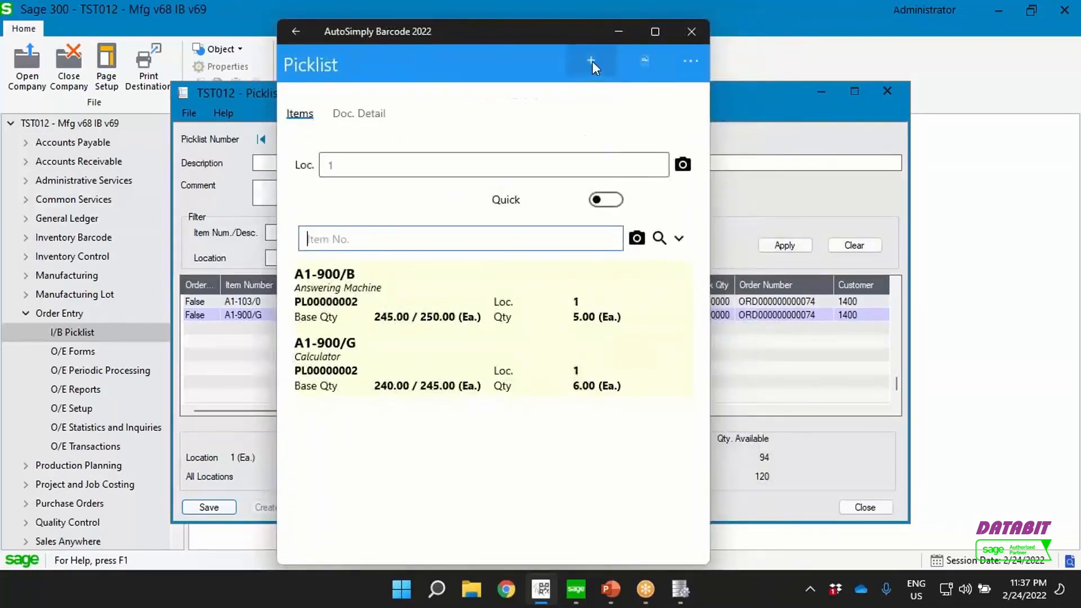
Review the picked serials and lots, and submit the picks to update picklist PL00000002.
{"action": "left_click", "coordinate": [592, 60]}
{"action": "left_click", "coordinate": [520, 345]}
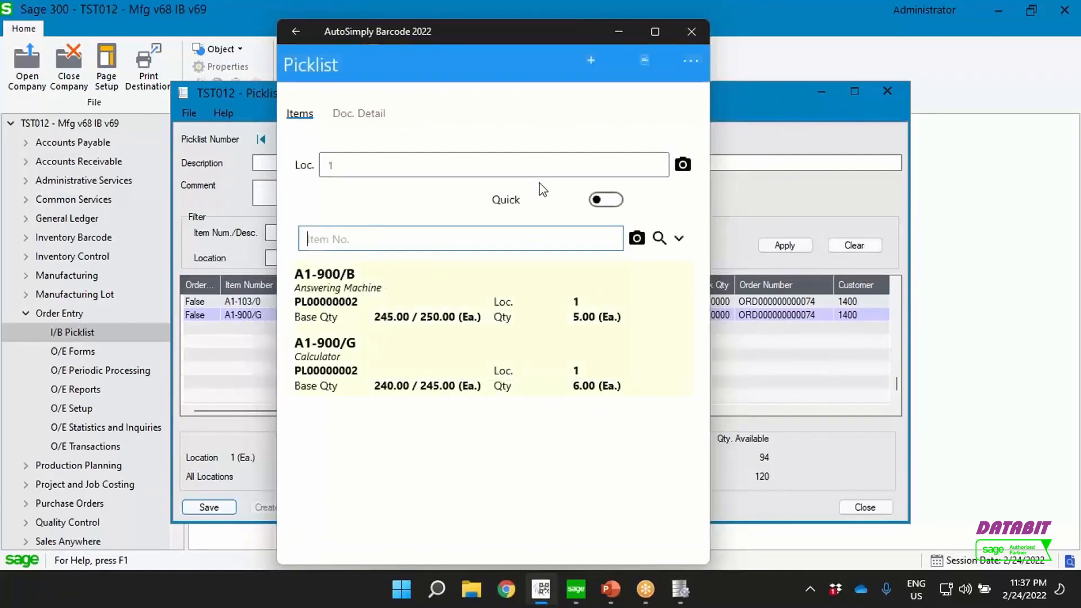
{"action": "left_click", "coordinate": [645, 72]}
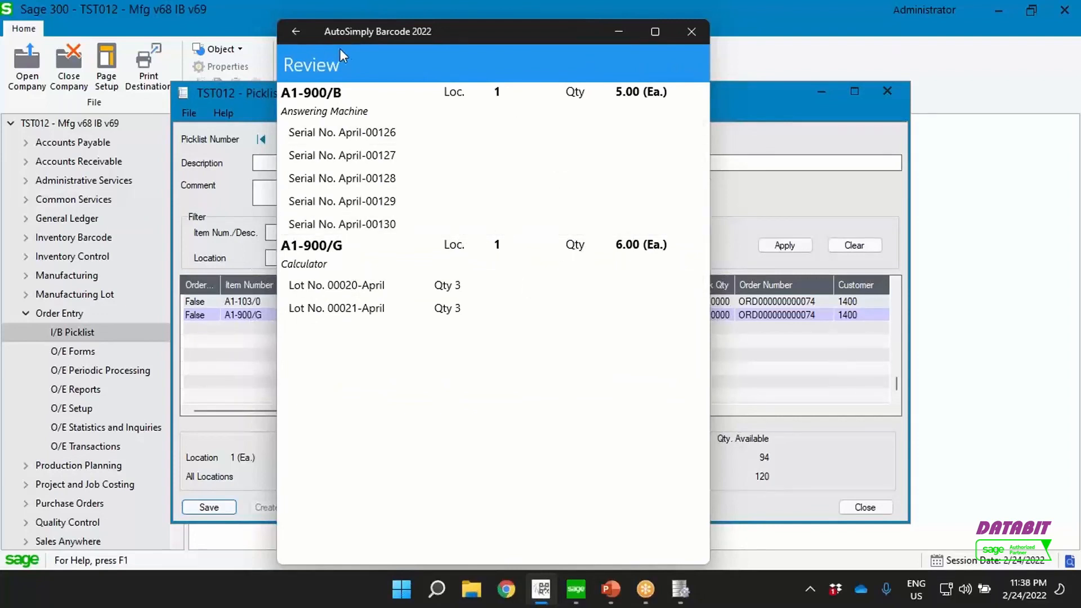
{"action": "left_click", "coordinate": [592, 62]}
{"action": "left_click", "coordinate": [438, 346]}
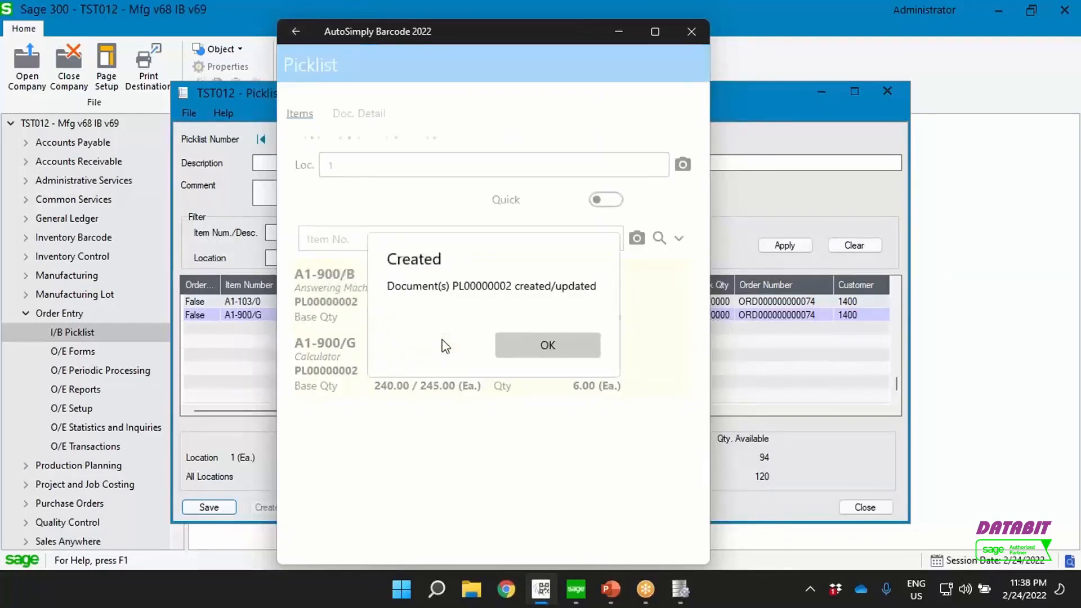
{"action": "left_click", "coordinate": [544, 347]}
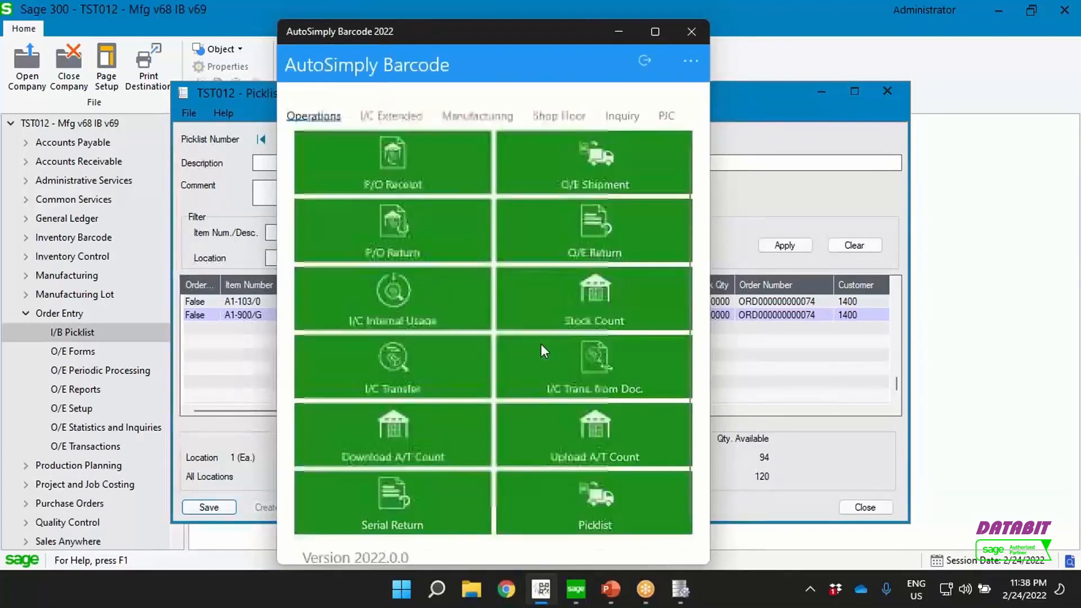
Switch to the Sage 300 Picklist window and load picklist PL00000002.
{"action": "left_click", "coordinate": [223, 114]}
{"action": "left_click", "coordinate": [370, 128]}
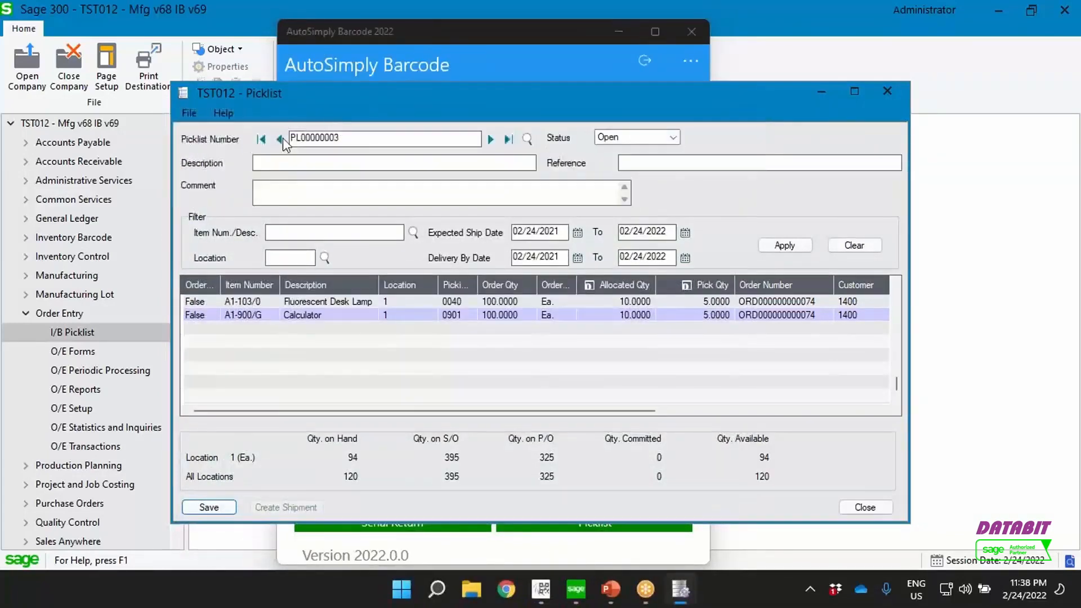
{"action": "left_click", "coordinate": [283, 140]}
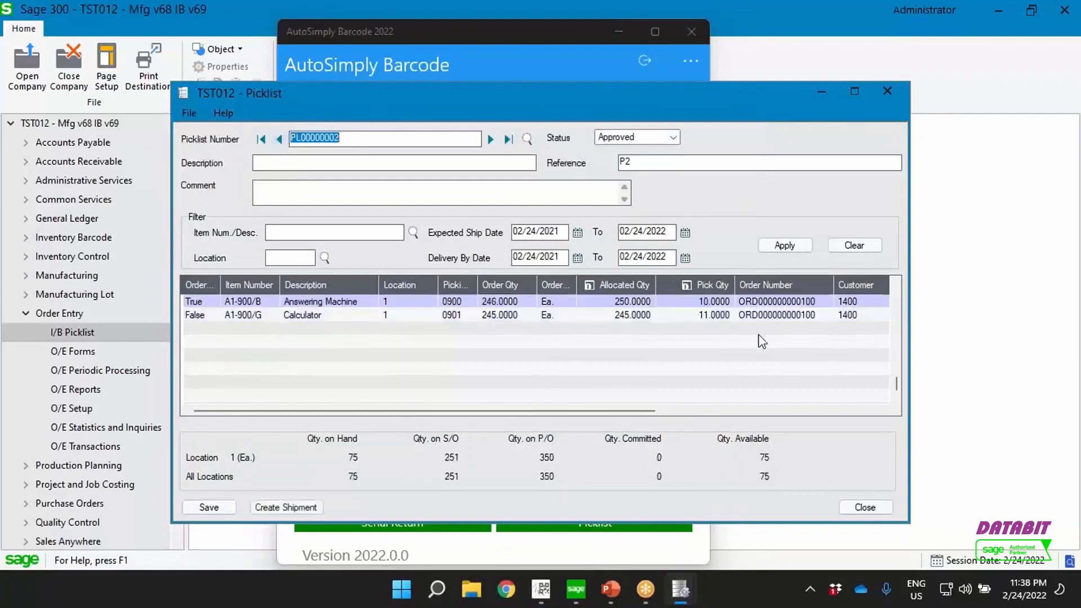
Examine the picked serials of the Answering Machine line and the picked lots of the Calculator line.
{"action": "double_click", "coordinate": [699, 288]}
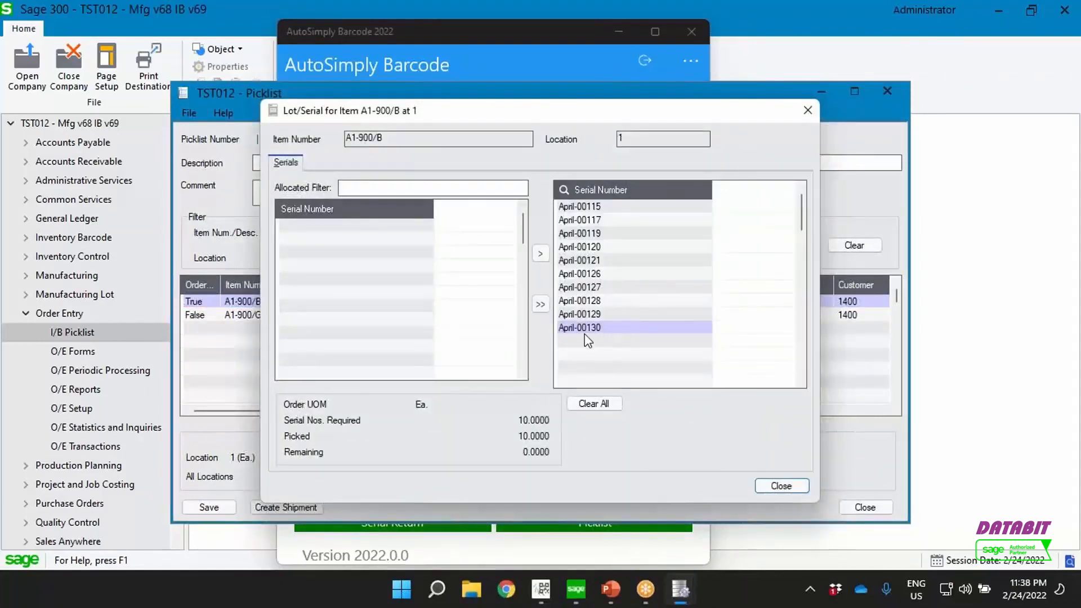
{"action": "left_click", "coordinate": [780, 485]}
{"action": "left_click", "coordinate": [704, 307]}
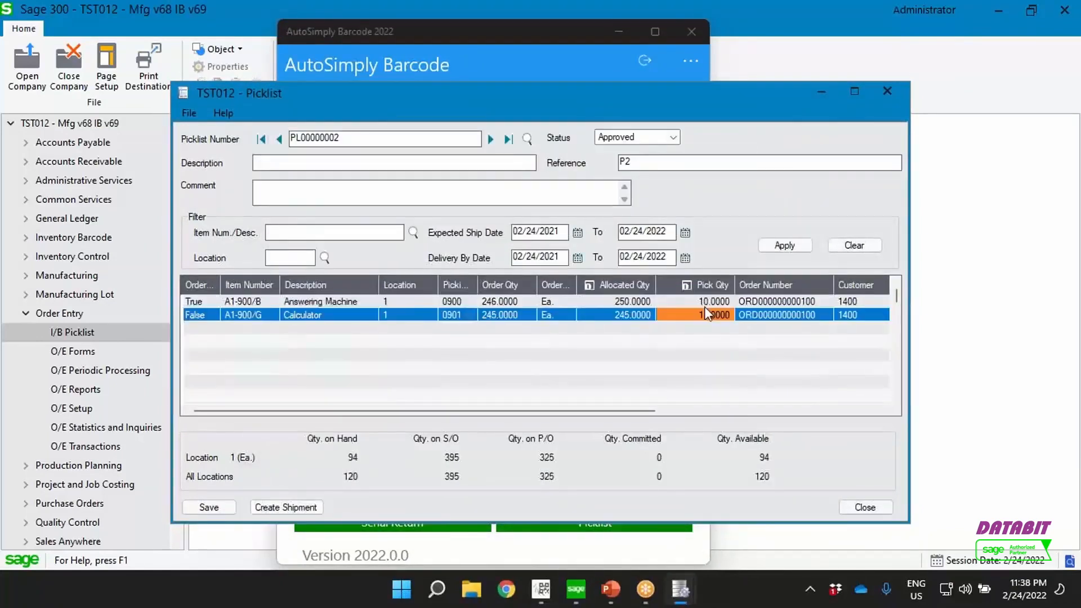
{"action": "double_click", "coordinate": [704, 285]}
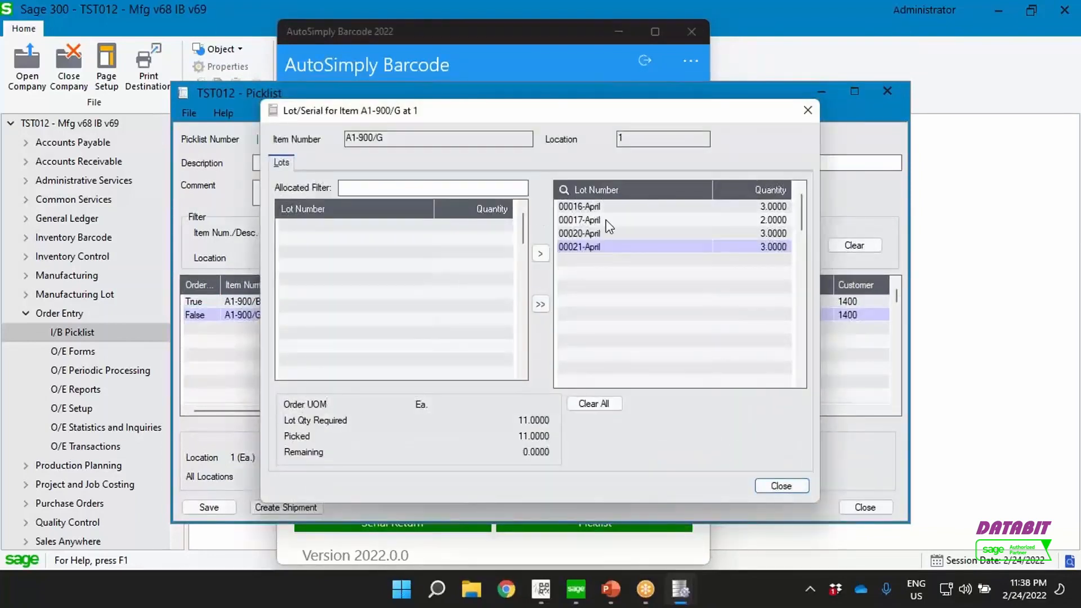
{"action": "left_click", "coordinate": [780, 485]}
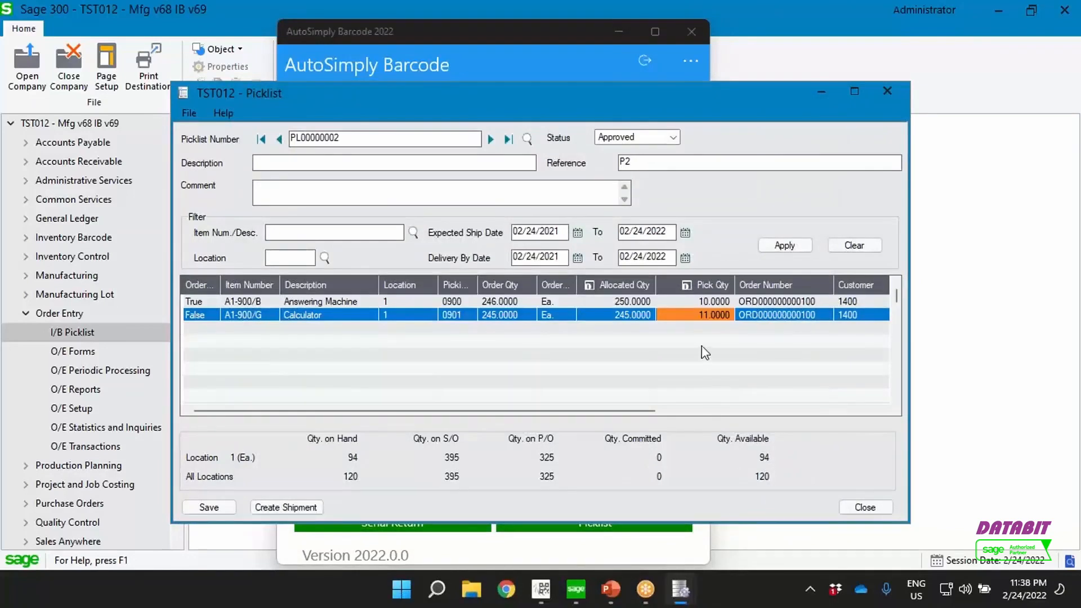
Check the available picklist statuses and try to create a shipment from picklist PL00000002.
{"action": "left_click", "coordinate": [623, 139]}
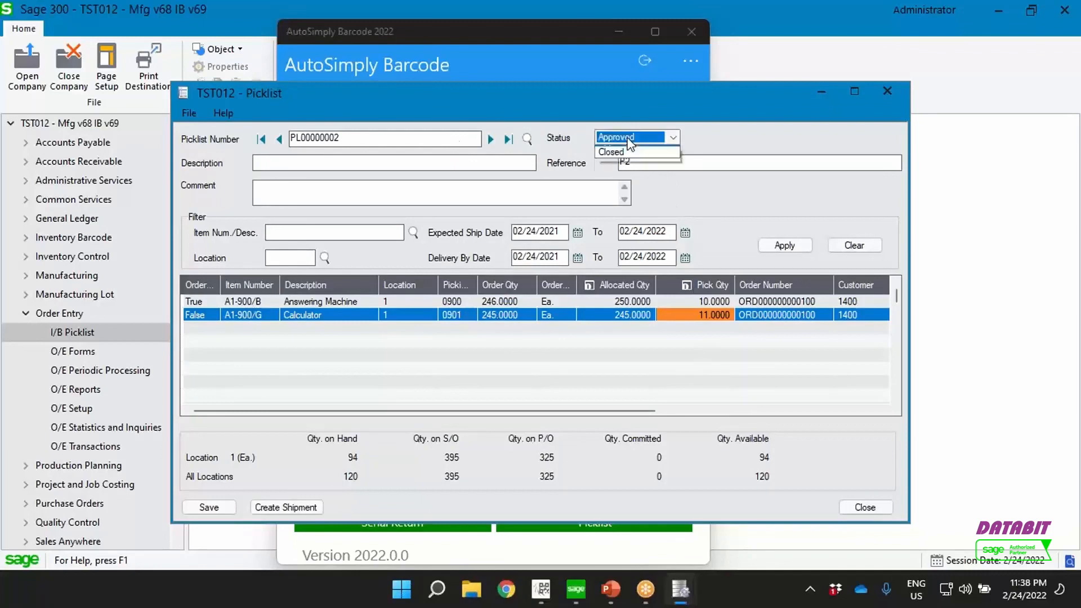
{"action": "left_click", "coordinate": [625, 162]}
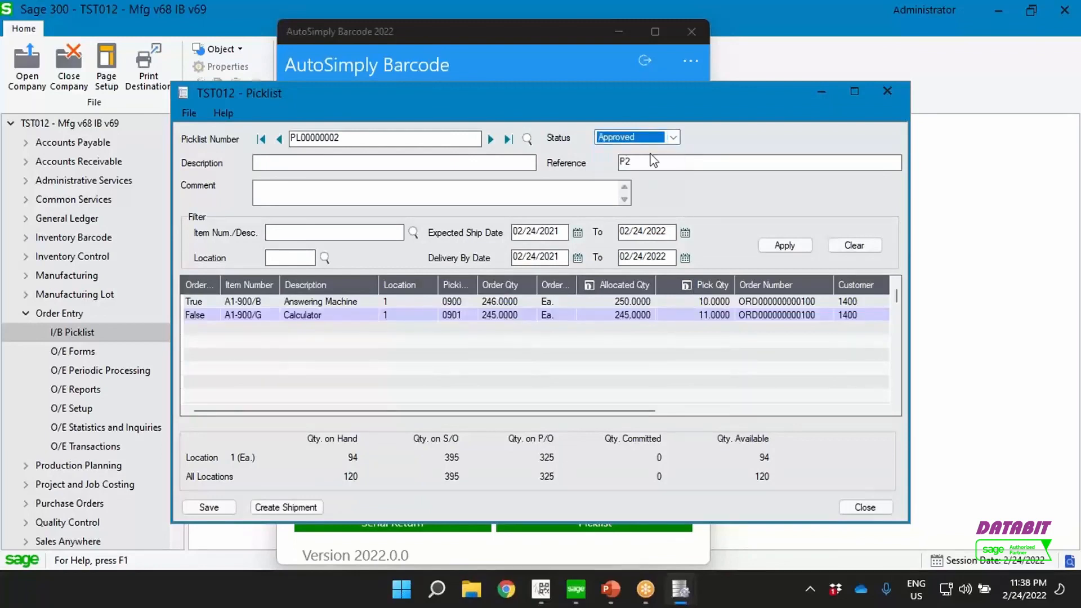
{"action": "left_click", "coordinate": [278, 509]}
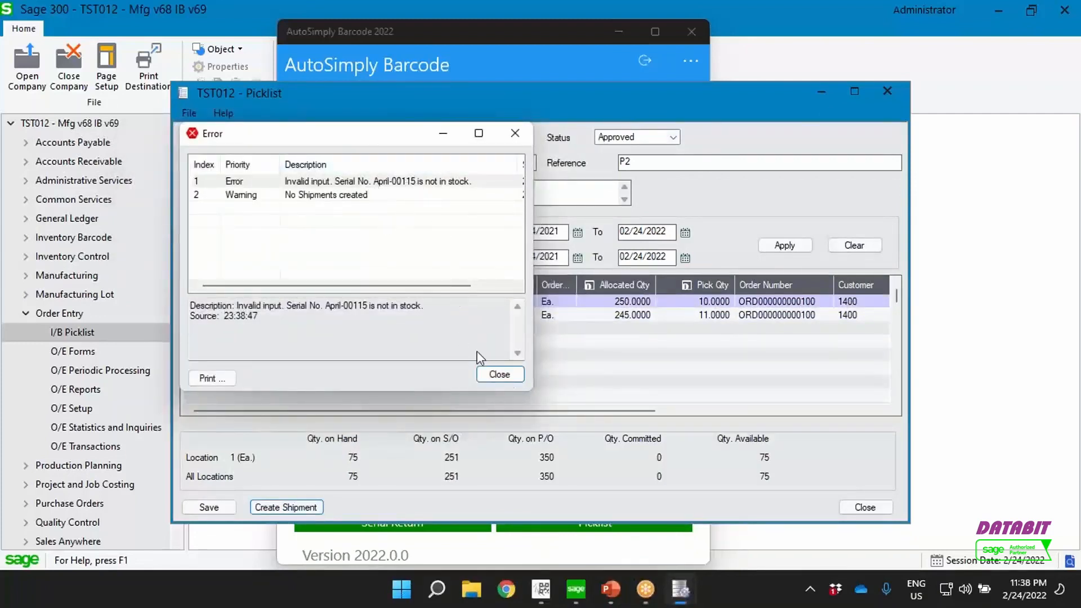
{"action": "left_click", "coordinate": [501, 375]}
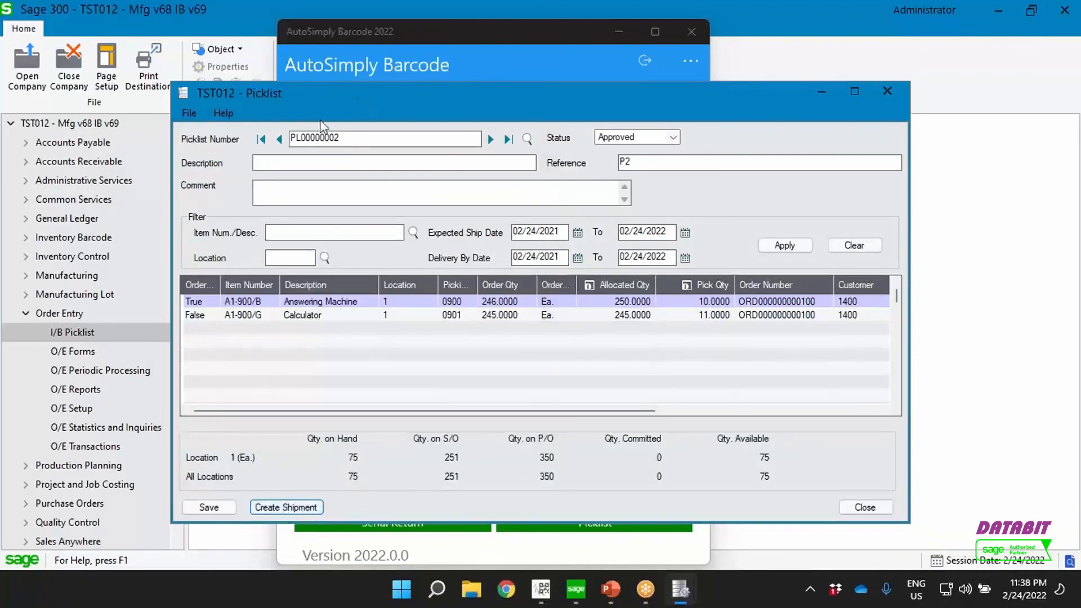
Load picklist PL00000001 and create a shipment from its picked quantities.
{"action": "left_click", "coordinate": [279, 140]}
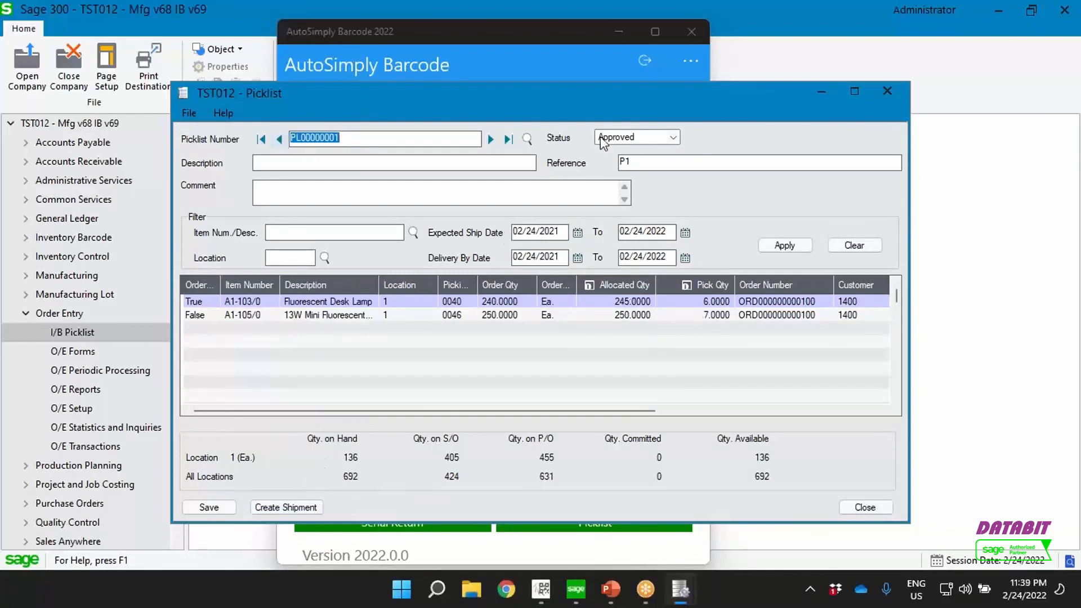
{"action": "left_click", "coordinate": [285, 507]}
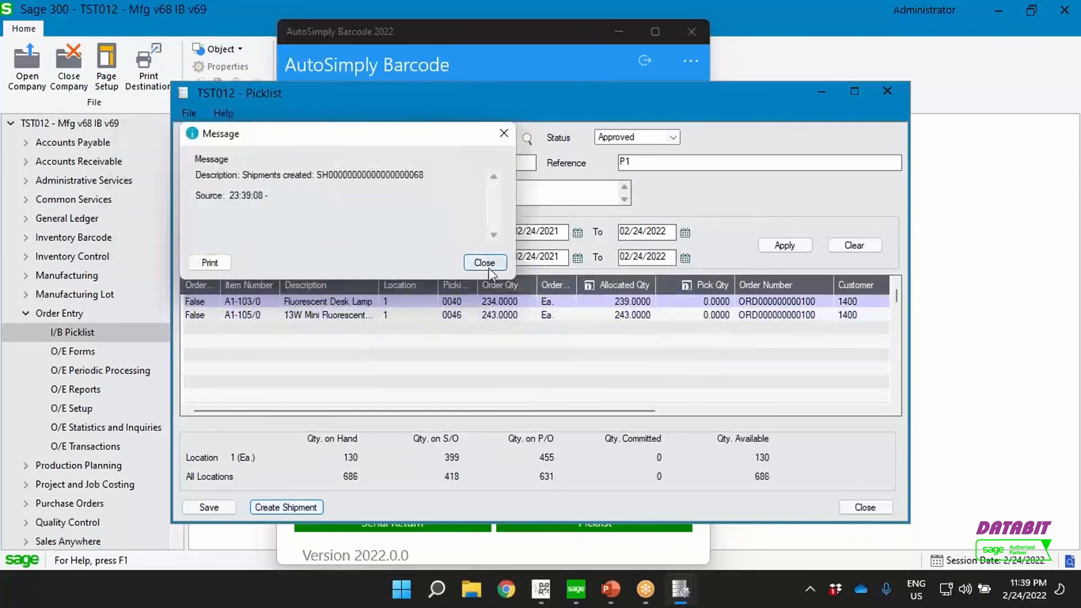
{"action": "left_click", "coordinate": [484, 263]}
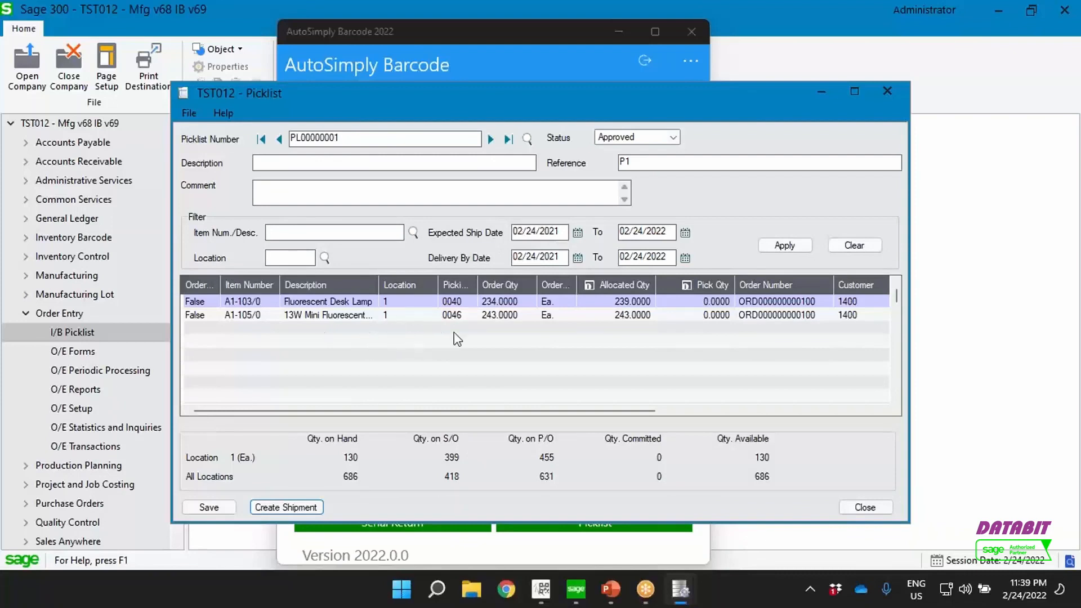
Filter the picklist lines by the item description "lamp".
{"action": "left_click", "coordinate": [292, 255]}
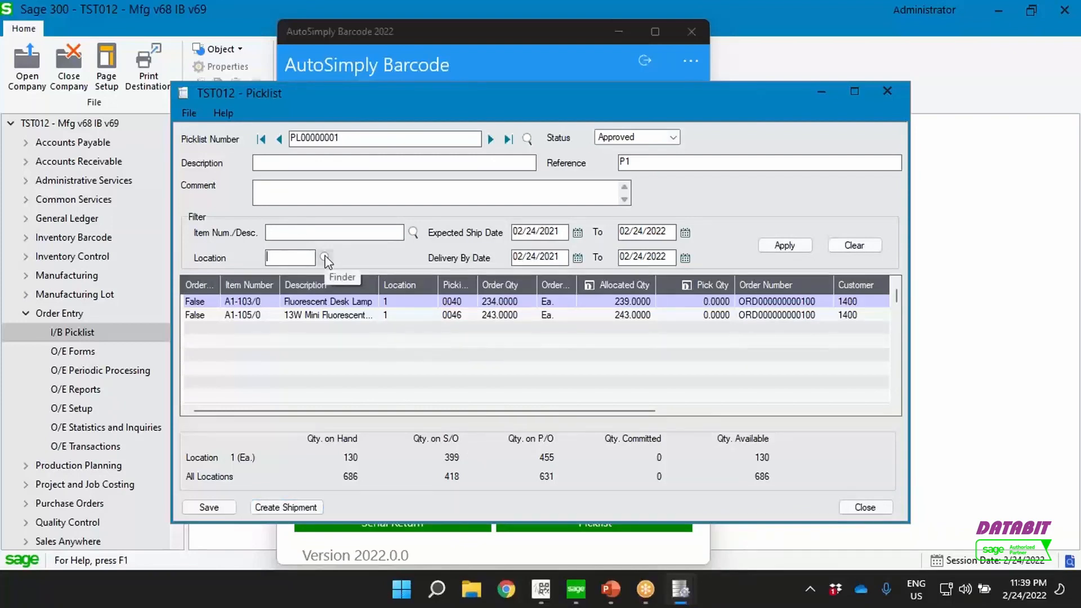
{"action": "left_click", "coordinate": [300, 230]}
{"action": "type", "text": "lamp"}
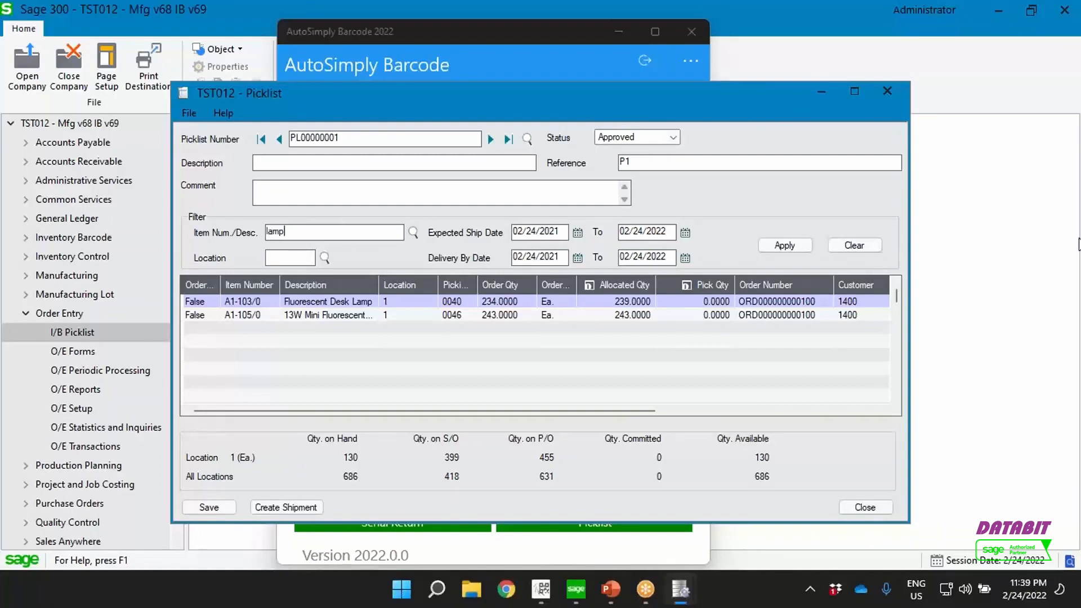
{"action": "left_click", "coordinate": [781, 246]}
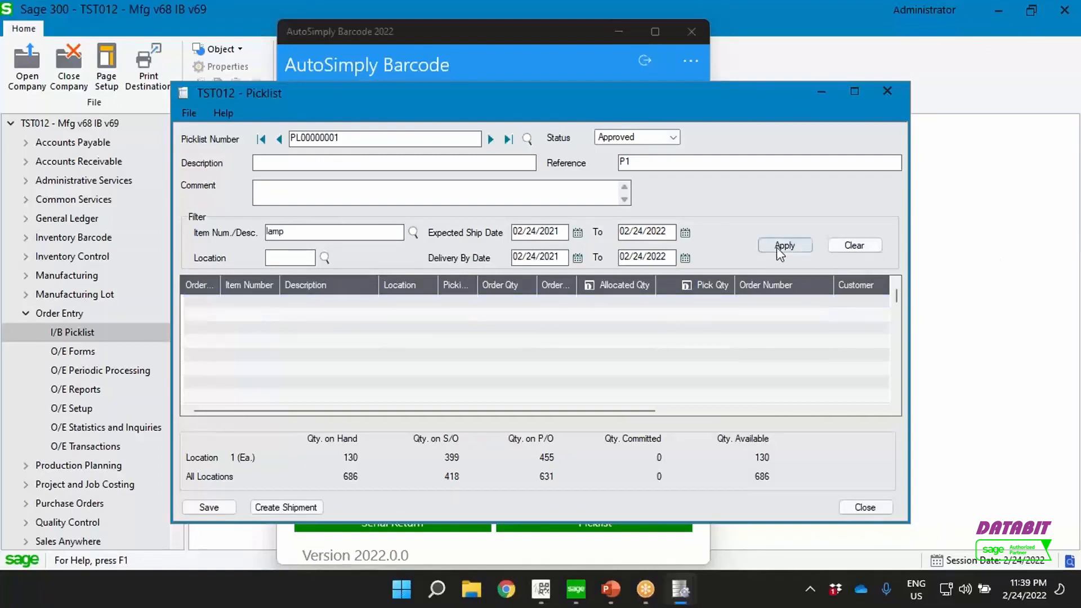
Set the start of the expected ship and delivery-by date ranges to 02/24/2020, reapply the filter, and minimize the Picklist window.
{"action": "left_click", "coordinate": [558, 233]}
{"action": "key", "text": "BackSpace"}
{"action": "type", "text": "0"}
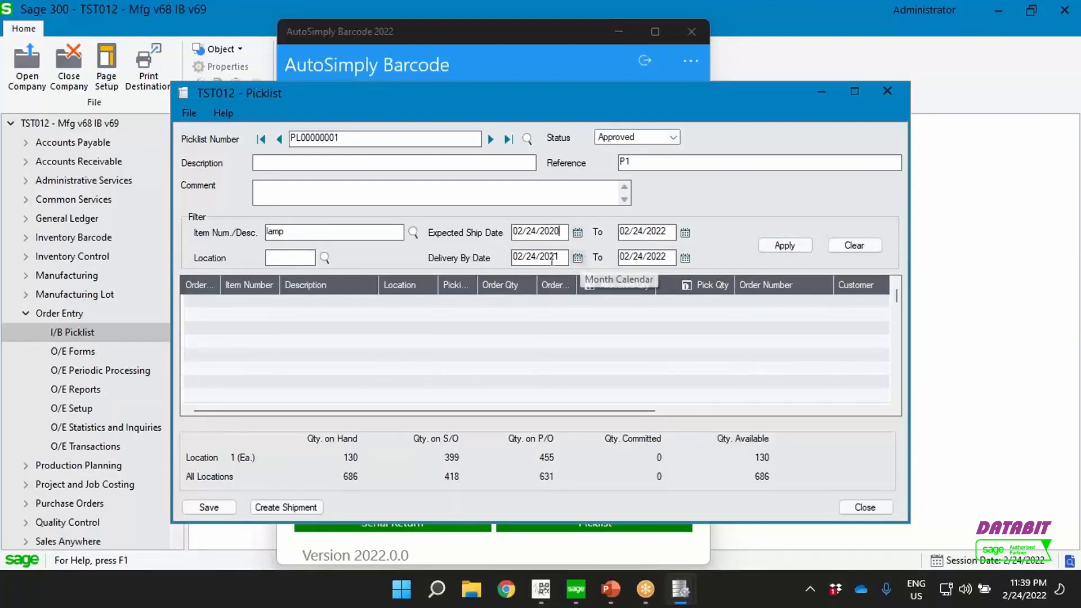
{"action": "left_click", "coordinate": [558, 257]}
{"action": "key", "text": "BackSpace"}
{"action": "type", "text": "0"}
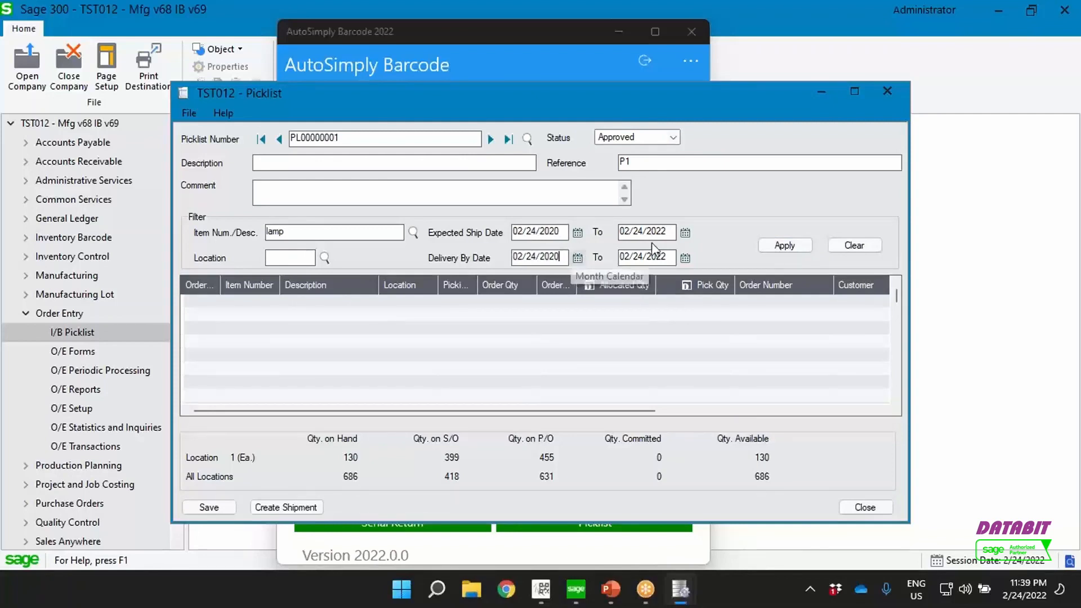
{"action": "left_click", "coordinate": [763, 242]}
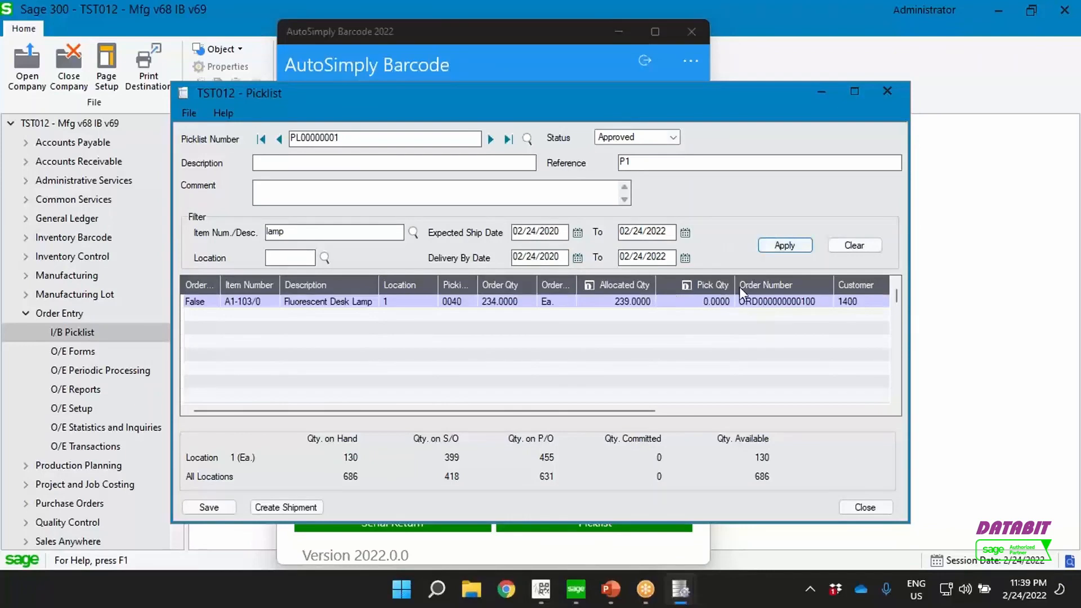
{"action": "left_click", "coordinate": [820, 93]}
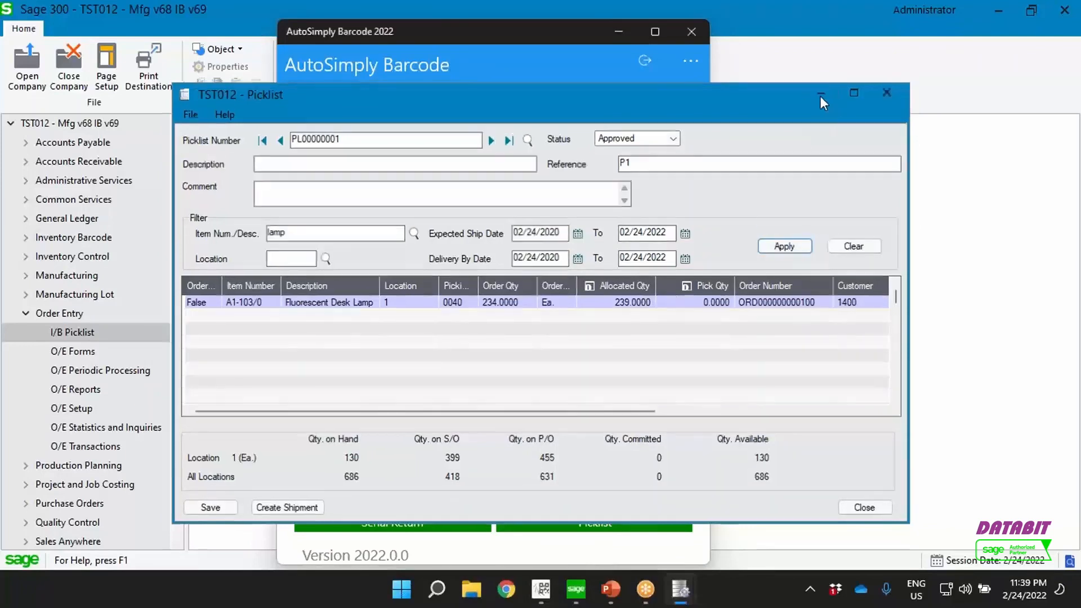